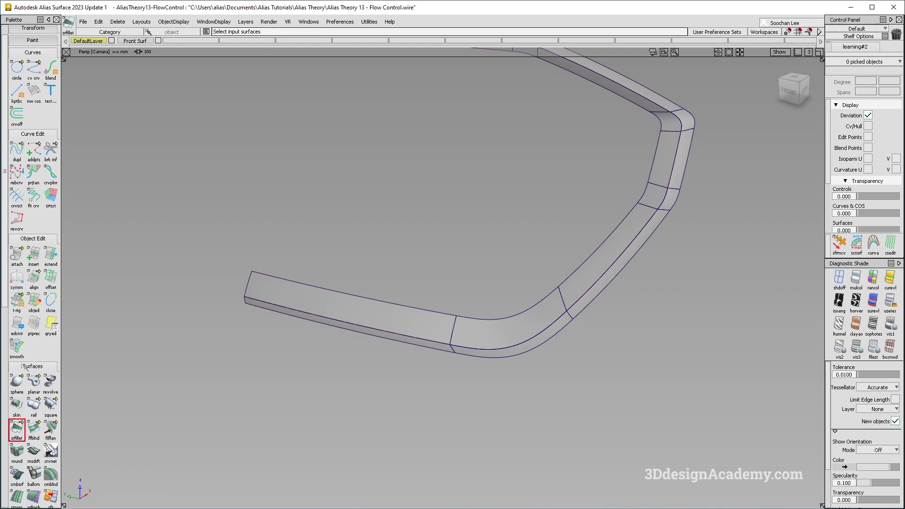
- Open the Surface Fillet options and review the available Start flow control types
{"action": "double_click", "coordinate": [19, 428]}
{"action": "left_click_drag", "start_coordinate": [208, 161], "coordinate": [207, 154]}
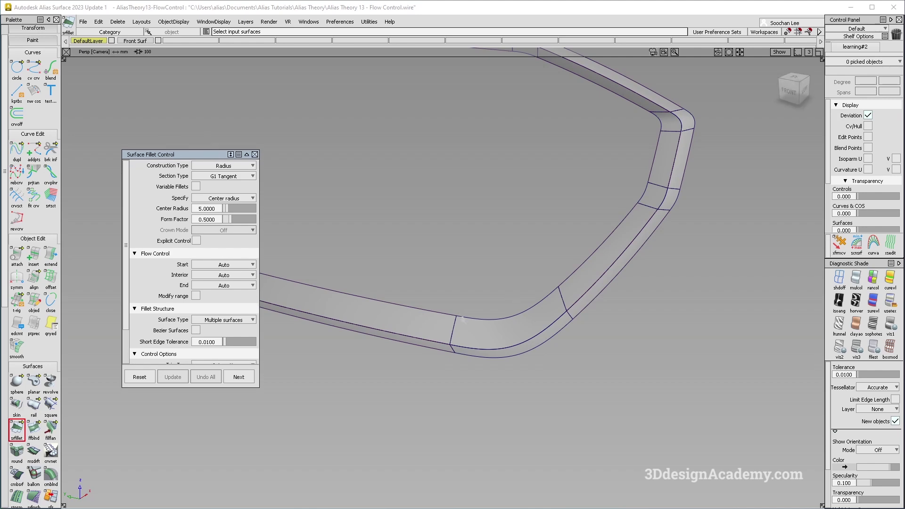
{"action": "middle_click_drag", "start_coordinate": [447, 325], "coordinate": [568, 338], "text": "alt+shift"}
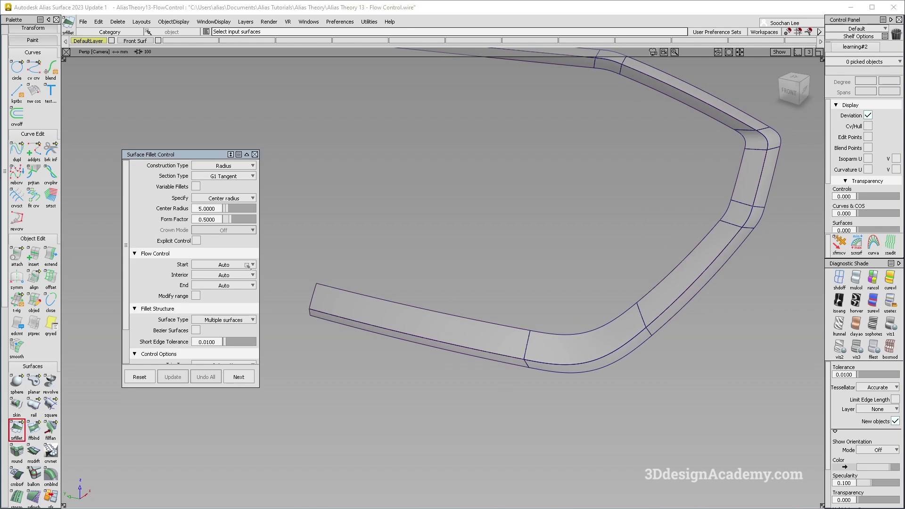
{"action": "left_click", "coordinate": [248, 266]}
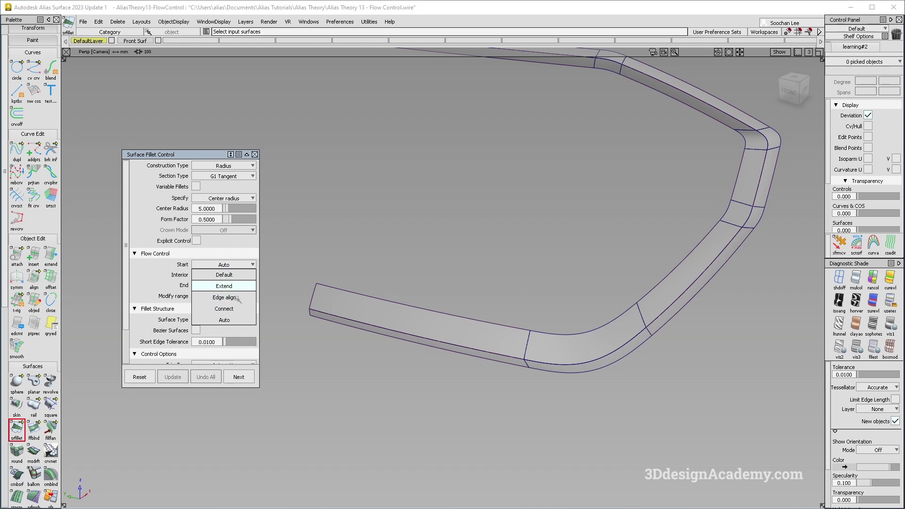
{"action": "left_click", "coordinate": [344, 354]}
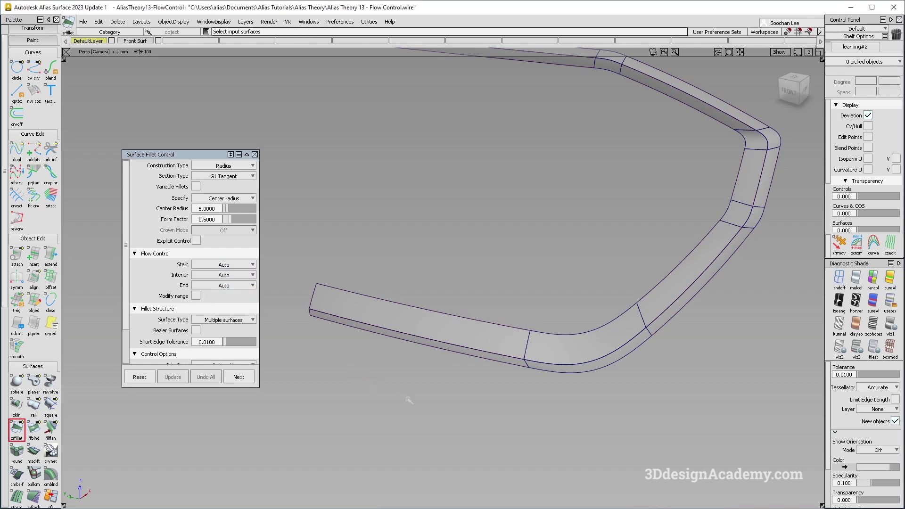
{"action": "left_click_drag", "start_coordinate": [408, 398], "coordinate": [432, 378], "text": "alt+shift"}
{"action": "double_click", "coordinate": [17, 428]}
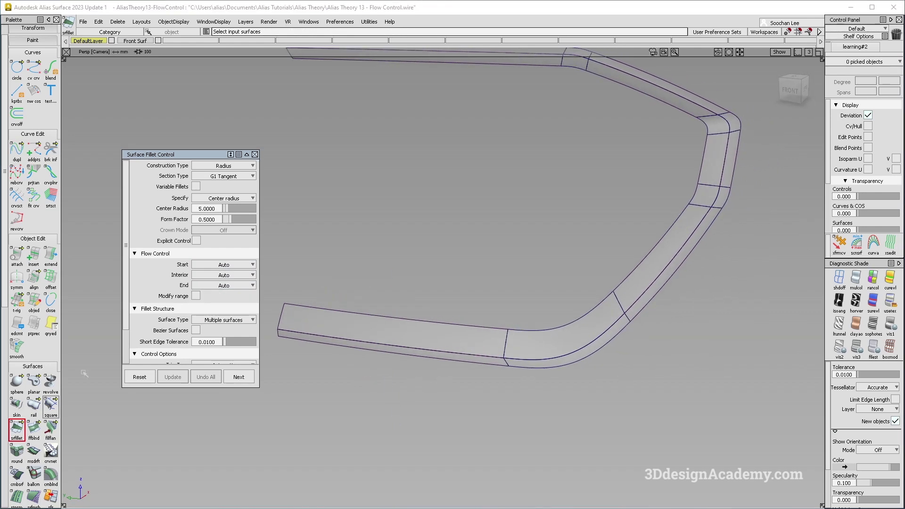
- Set the fillet's construction type to Arc (Chord), section type to G2 Curvature, and form factor to 1
{"action": "left_click", "coordinate": [247, 176]}
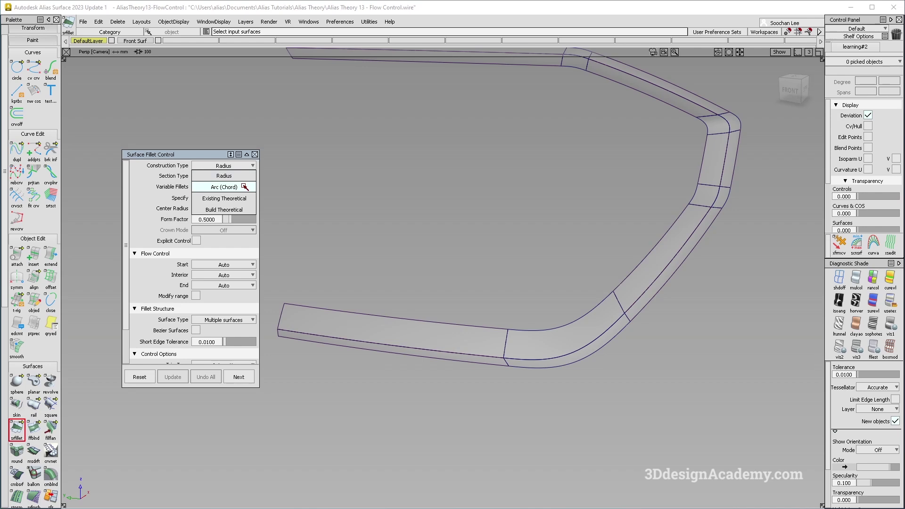
{"action": "left_click", "coordinate": [244, 188]}
{"action": "left_click", "coordinate": [243, 175]}
{"action": "left_click", "coordinate": [239, 209]}
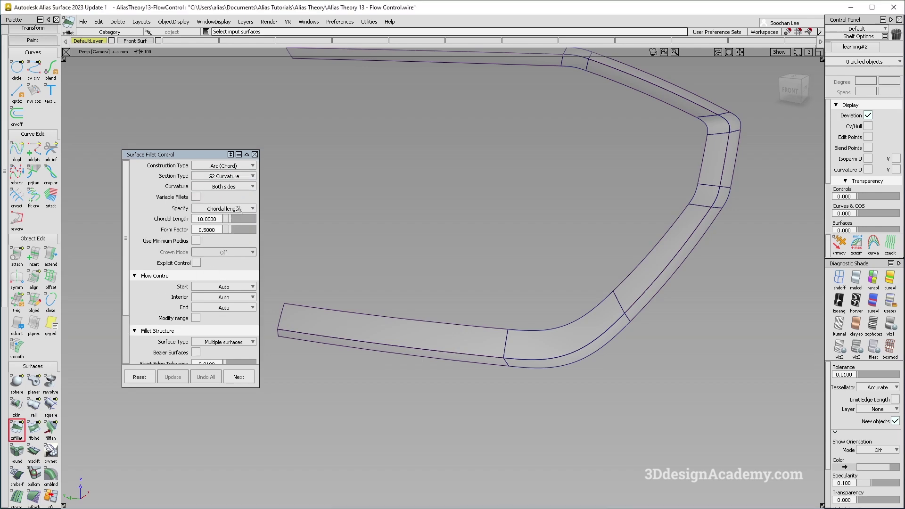
{"action": "double_click", "coordinate": [215, 230]}
{"action": "type", "text": "1"}
{"action": "key", "text": "Return"}
- Build a fillet between the wide front faces and the narrow side faces along the lower straight and corner sections
{"action": "left_click_drag", "start_coordinate": [496, 362], "coordinate": [425, 329], "text": "alt+shift"}
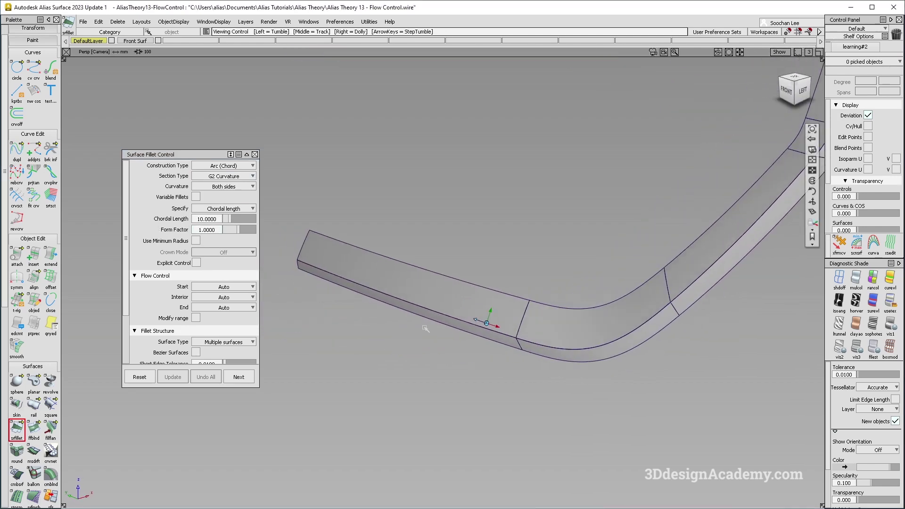
{"action": "left_click_drag", "start_coordinate": [490, 340], "coordinate": [434, 336], "text": "alt+shift"}
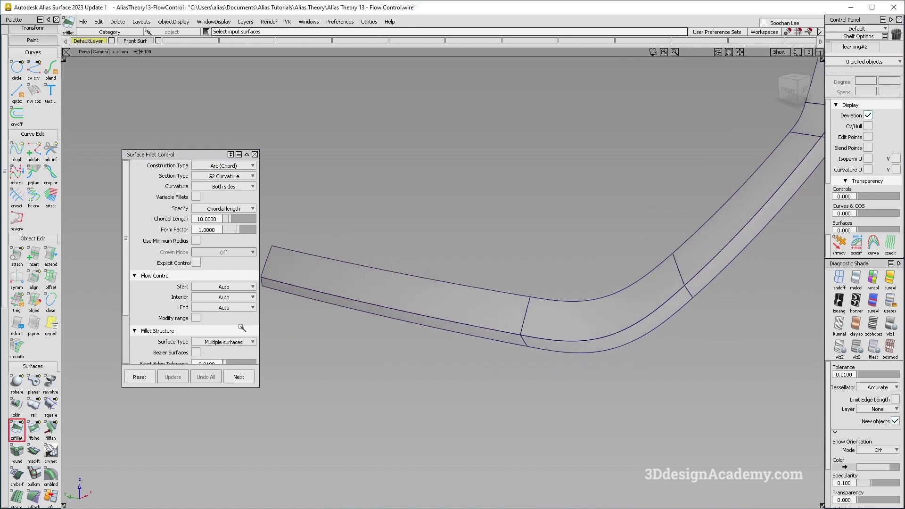
{"action": "left_click", "coordinate": [548, 350]}
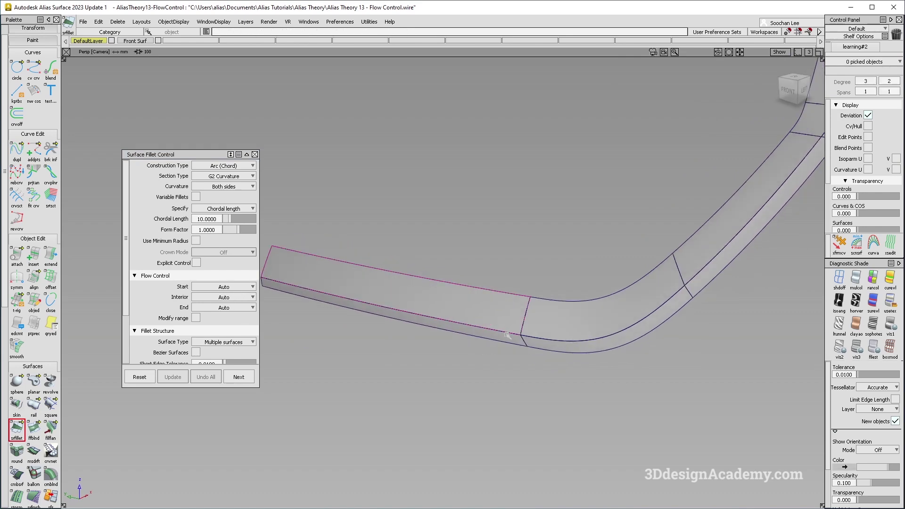
{"action": "left_click_drag", "start_coordinate": [577, 333], "coordinate": [585, 325], "text": "alt+shift"}
{"action": "left_click", "coordinate": [586, 313]}
{"action": "left_click", "coordinate": [589, 346]}
{"action": "left_click_drag", "start_coordinate": [541, 372], "coordinate": [485, 318], "text": "alt+shift"}
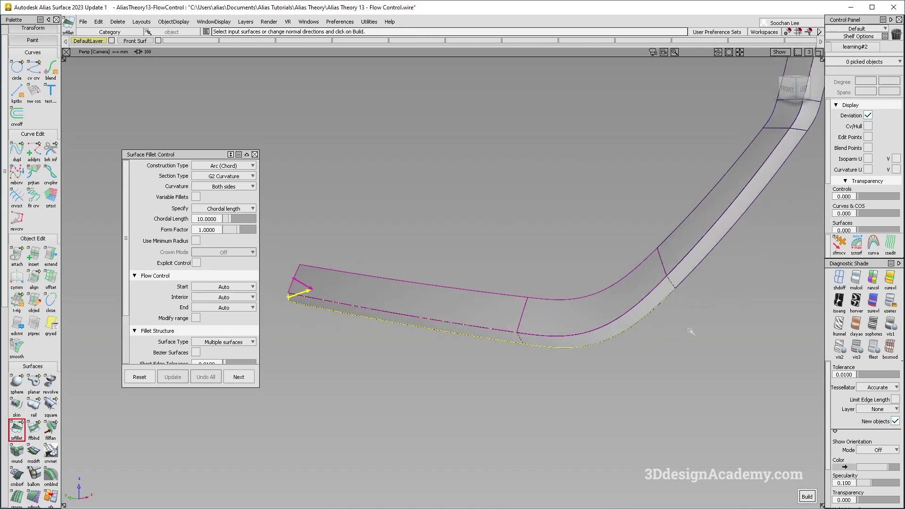
{"action": "key", "text": "space"}
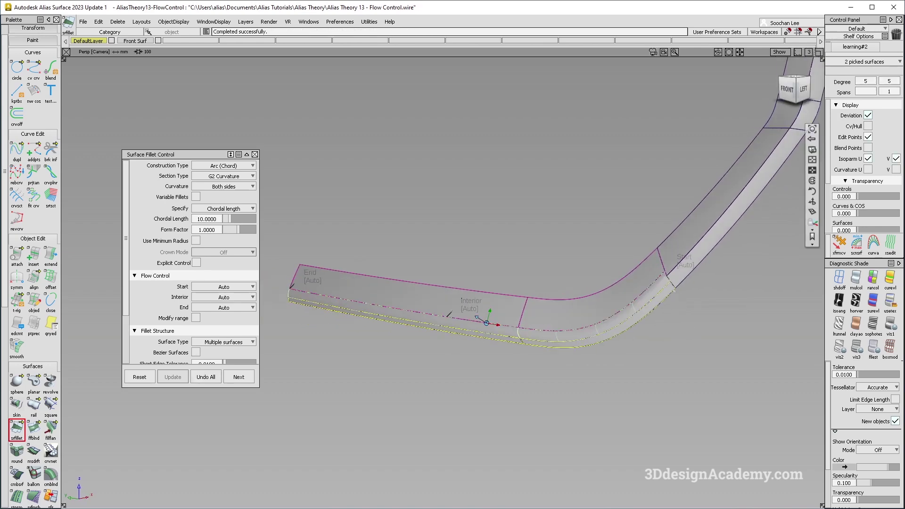
- Examine the new fillet and its Start, Interior and End flow labels along its whole length
{"action": "left_click", "coordinate": [667, 285], "text": "alt+shift"}
{"action": "right_click_drag", "start_coordinate": [667, 285], "coordinate": [571, 319], "text": "alt+shift"}
{"action": "left_click_drag", "start_coordinate": [571, 319], "coordinate": [515, 360], "text": "alt+shift"}
{"action": "right_click_drag", "start_coordinate": [515, 360], "coordinate": [363, 399], "text": "alt+shift"}
{"action": "middle_click_drag", "start_coordinate": [363, 398], "coordinate": [642, 347], "text": "alt+shift"}
{"action": "left_click_drag", "start_coordinate": [642, 346], "coordinate": [650, 351], "text": "alt+shift"}
{"action": "right_click_drag", "start_coordinate": [651, 350], "coordinate": [581, 332], "text": "alt+shift"}
{"action": "middle_click_drag", "start_coordinate": [582, 332], "coordinate": [650, 332], "text": "alt+shift"}
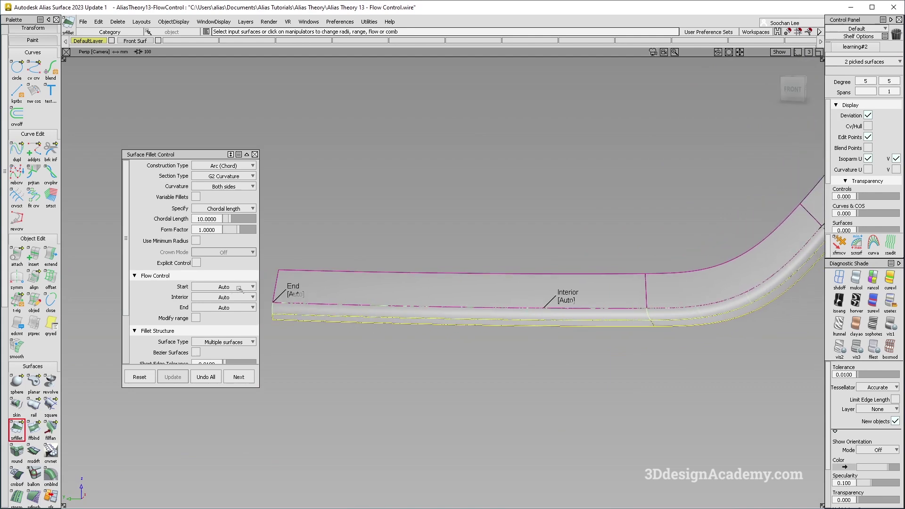
- Set the Start, Interior and End flow controls to Default and update the fillet
{"action": "left_click", "coordinate": [239, 287]}
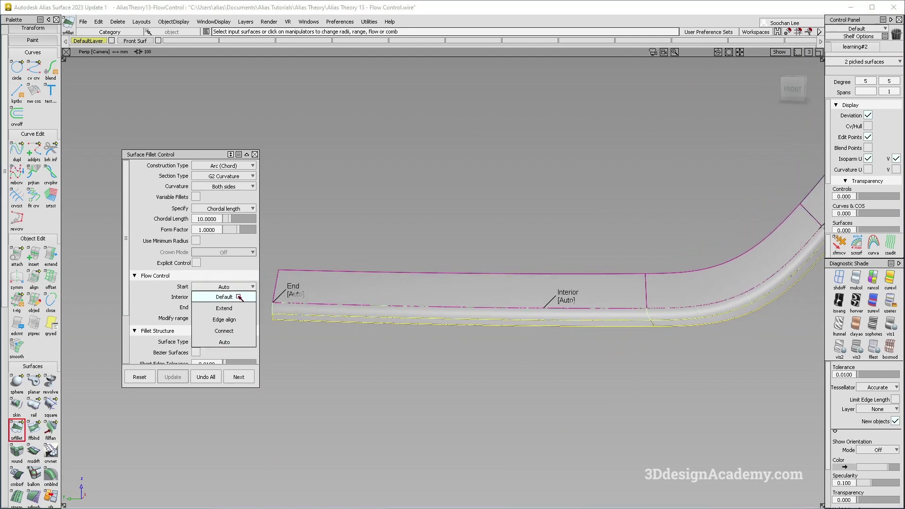
{"action": "left_click", "coordinate": [238, 298]}
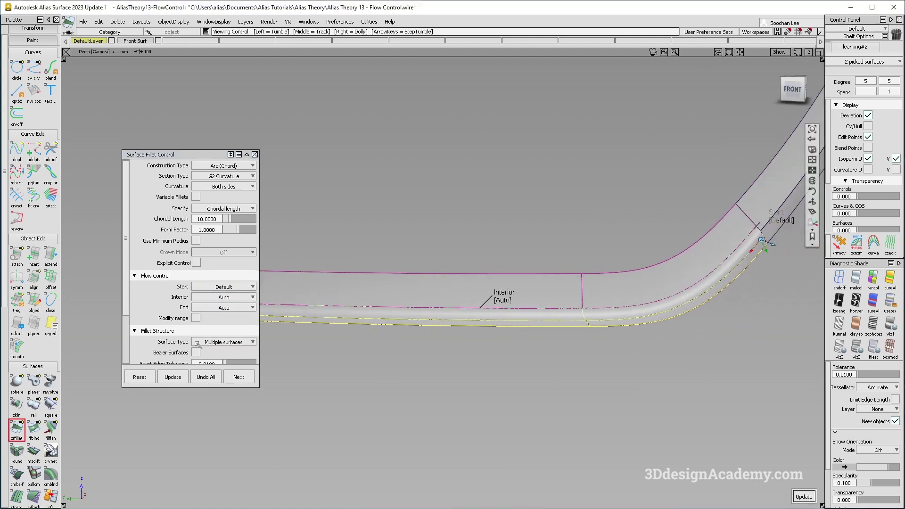
{"action": "left_click", "coordinate": [240, 307]}
{"action": "left_click", "coordinate": [240, 317]}
{"action": "middle_click_drag", "start_coordinate": [757, 243], "coordinate": [688, 248], "text": "alt+shift"}
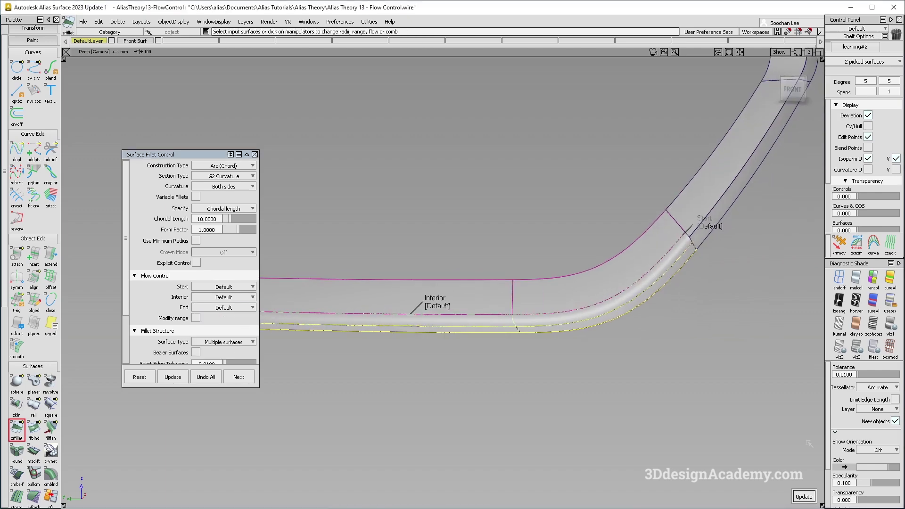
{"action": "left_click", "coordinate": [803, 496]}
- Pick the fillet piece on the straight section and turn on its control points
{"action": "left_click_drag", "start_coordinate": [608, 259], "coordinate": [474, 299], "text": "alt+shift"}
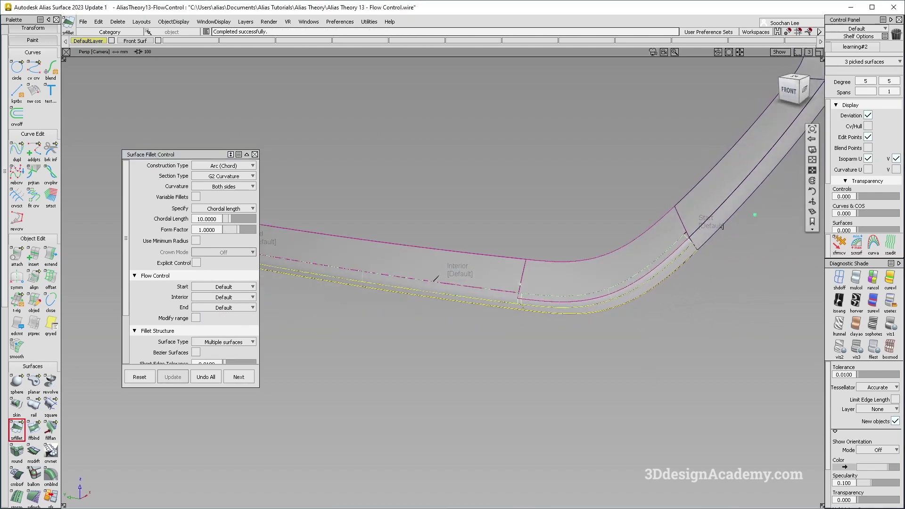
{"action": "middle_click_drag", "start_coordinate": [474, 300], "coordinate": [584, 296], "text": "alt+shift"}
{"action": "middle_click_drag", "start_coordinate": [683, 292], "coordinate": [620, 290], "text": "alt+shift"}
{"action": "left_click_drag", "start_coordinate": [620, 291], "coordinate": [620, 313], "text": "ctrl+shift"}
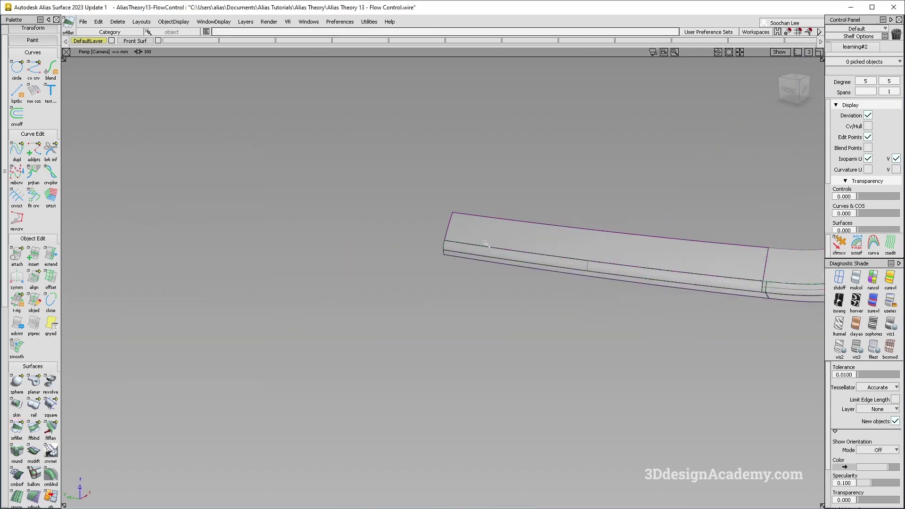
{"action": "right_click_drag", "start_coordinate": [488, 242], "coordinate": [532, 246], "text": "alt+shift"}
{"action": "left_click_drag", "start_coordinate": [532, 246], "coordinate": [580, 250], "text": "alt+shift"}
{"action": "left_click_drag", "start_coordinate": [541, 202], "coordinate": [499, 249], "text": "ctrl+shift"}
{"action": "left_click", "coordinate": [409, 250]}
{"action": "right_click_drag", "start_coordinate": [402, 197], "coordinate": [493, 267], "text": "ctrl+shift"}
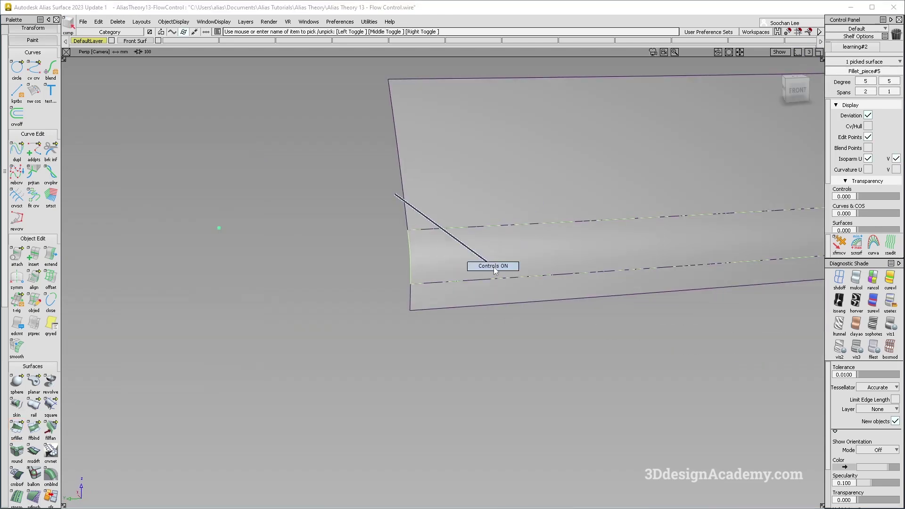
- Deselect the fillet piece and examine its control points at the open end and at the joint with the corner
{"action": "right_click_drag", "start_coordinate": [445, 240], "coordinate": [485, 232], "text": "alt+shift"}
{"action": "left_click_drag", "start_coordinate": [484, 232], "coordinate": [523, 248], "text": "alt+shift"}
{"action": "left_click", "coordinate": [434, 295]}
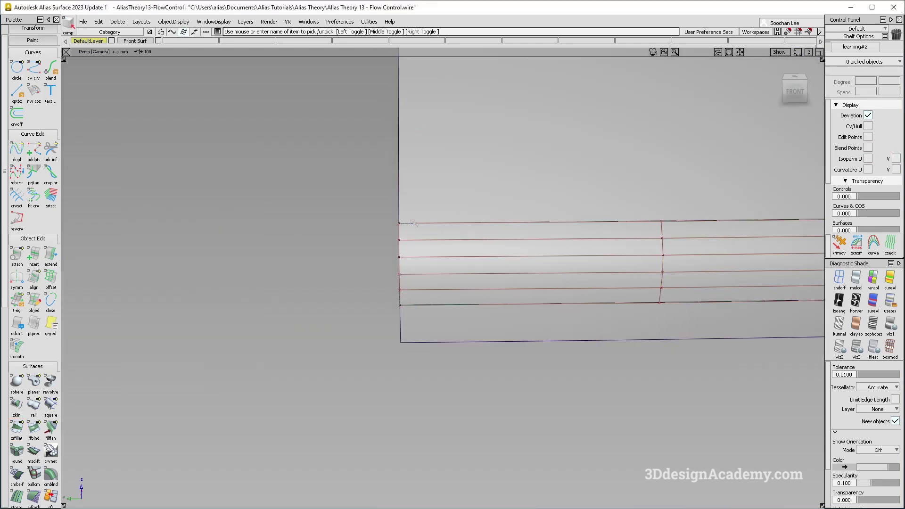
{"action": "mouse_move", "coordinate": [402, 226]}
{"action": "left_mouse_down", "text": "alt+shift"}
{"action": "mouse_move", "coordinate": [414, 244]}
{"action": "mouse_move", "coordinate": [415, 223]}
{"action": "left_mouse_up", "text": "alt+shift"}
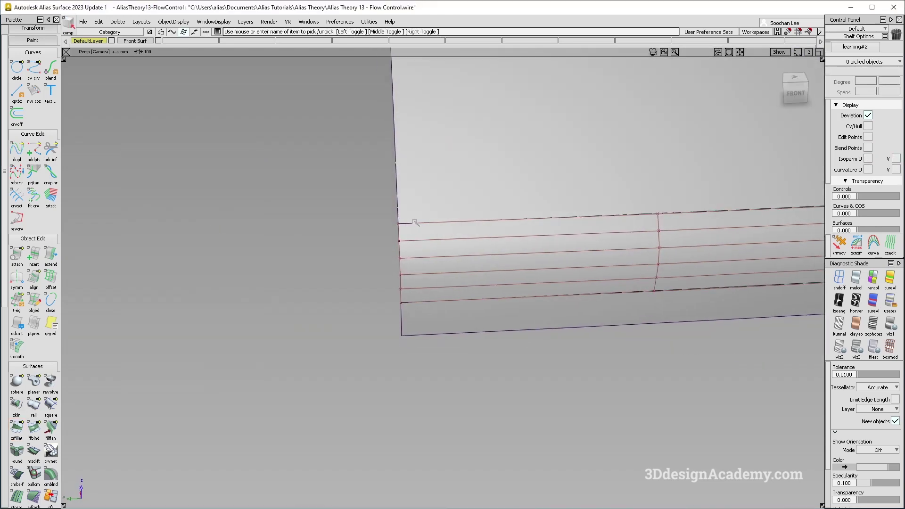
{"action": "right_click_drag", "start_coordinate": [632, 255], "coordinate": [597, 265], "text": "alt+shift"}
{"action": "middle_click_drag", "start_coordinate": [598, 264], "coordinate": [514, 249], "text": "alt+shift"}
{"action": "left_click_drag", "start_coordinate": [585, 205], "coordinate": [552, 232], "text": "alt+shift"}
{"action": "right_click_drag", "start_coordinate": [584, 218], "coordinate": [644, 222], "text": "alt+shift"}
{"action": "middle_click_drag", "start_coordinate": [645, 222], "coordinate": [517, 243], "text": "alt+shift"}
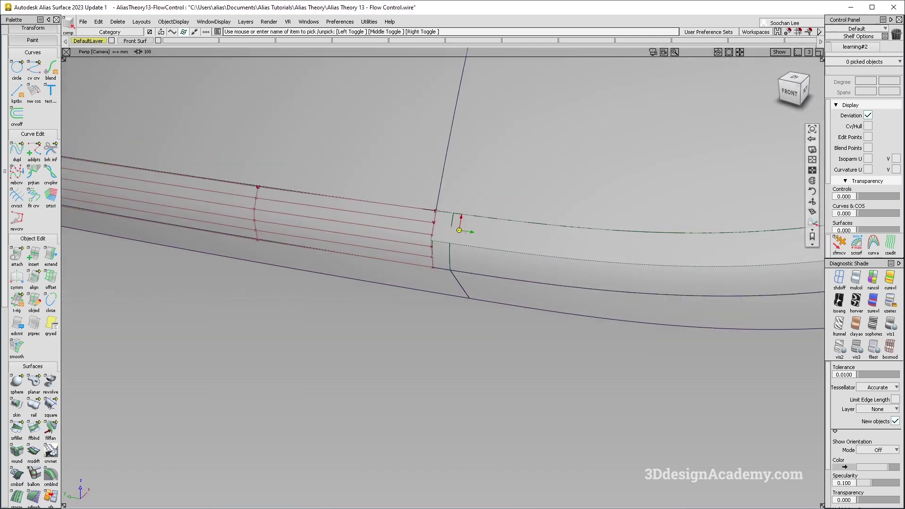
- Examine how the fillet's start edge meets the neighbouring surface boundary beyond the corner
{"action": "right_click_drag", "start_coordinate": [582, 235], "coordinate": [524, 238], "text": "alt+shift"}
{"action": "middle_click_drag", "start_coordinate": [660, 208], "coordinate": [589, 240], "text": "alt+shift"}
{"action": "right_click_drag", "start_coordinate": [598, 240], "coordinate": [535, 242], "text": "alt+shift"}
{"action": "left_click_drag", "start_coordinate": [535, 242], "coordinate": [507, 250], "text": "alt+shift"}
{"action": "left_click", "coordinate": [547, 232], "text": "alt+shift"}
{"action": "right_click_drag", "start_coordinate": [546, 232], "coordinate": [602, 226], "text": "alt+shift"}
{"action": "left_click_drag", "start_coordinate": [602, 227], "coordinate": [617, 245], "text": "alt+shift"}
{"action": "right_click_drag", "start_coordinate": [556, 264], "coordinate": [584, 266], "text": "alt+shift"}
{"action": "left_click_drag", "start_coordinate": [556, 278], "coordinate": [535, 284], "text": "alt+shift"}
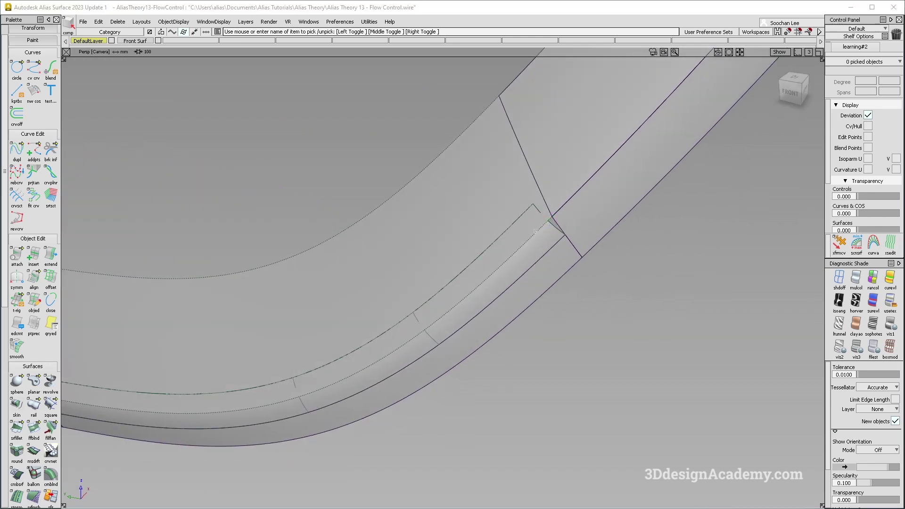
{"action": "left_click_drag", "start_coordinate": [537, 210], "coordinate": [555, 212], "text": "alt+shift"}
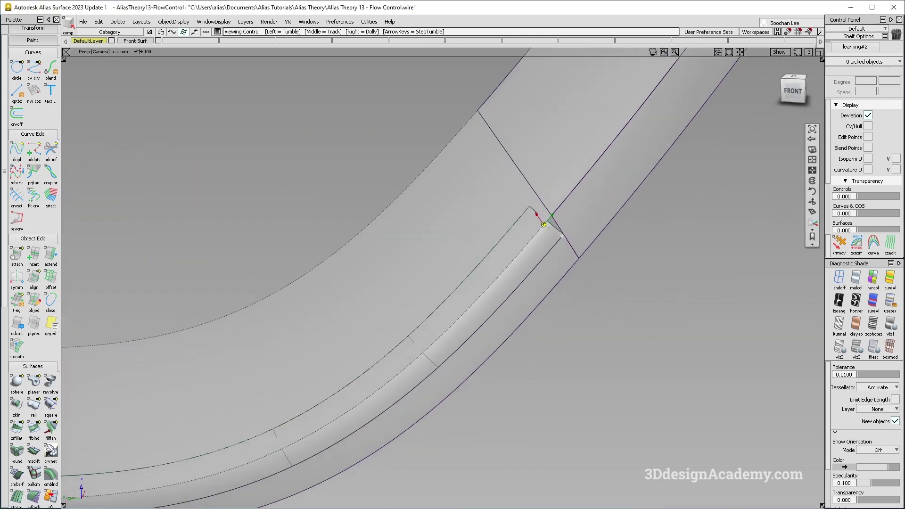
{"action": "right_click_drag", "start_coordinate": [538, 212], "coordinate": [575, 215], "text": "alt+shift"}
{"action": "left_click_drag", "start_coordinate": [565, 242], "coordinate": [553, 246], "text": "alt+shift"}
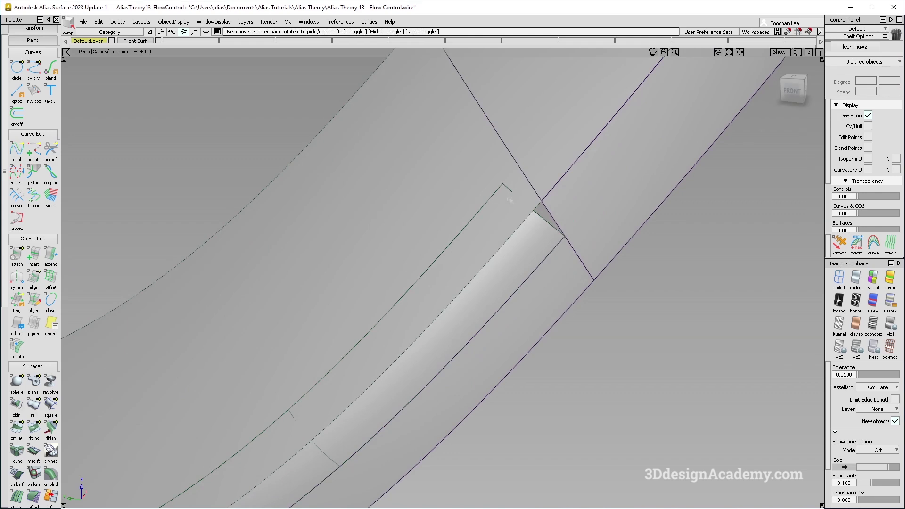
{"action": "right_click_drag", "start_coordinate": [491, 200], "coordinate": [434, 247], "text": "alt+shift"}
{"action": "middle_click_drag", "start_coordinate": [434, 248], "coordinate": [469, 239], "text": "alt+shift"}
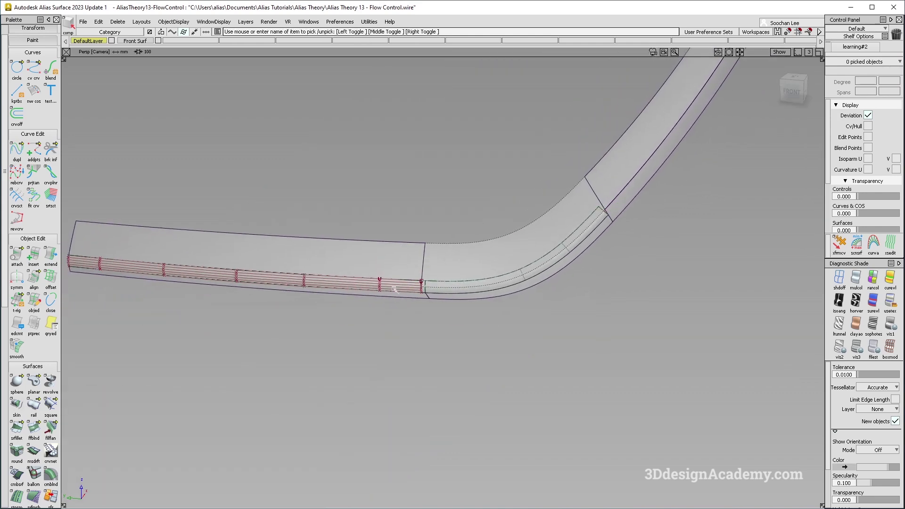
- Reopen the existing fillet for editing and choose Default for its Start flow control
{"action": "key", "text": "alt+shift"}
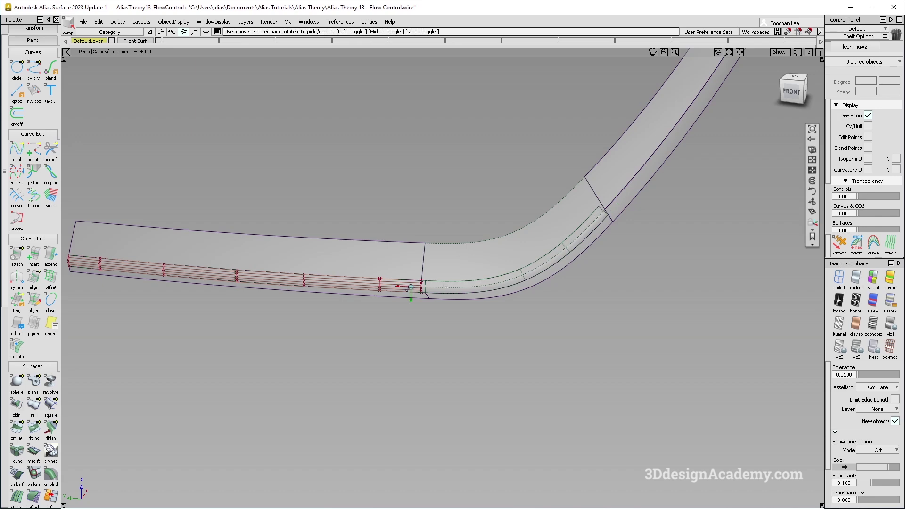
{"action": "scroll", "coordinate": [414, 282], "scroll_direction": "up", "scroll_amount": 4}
{"action": "middle_click_drag", "start_coordinate": [434, 275], "coordinate": [418, 276], "text": "alt+shift"}
{"action": "left_click_drag", "start_coordinate": [424, 276], "coordinate": [295, 284], "text": "ctrl+shift"}
{"action": "left_click", "coordinate": [277, 286]}
{"action": "left_click", "coordinate": [234, 287]}
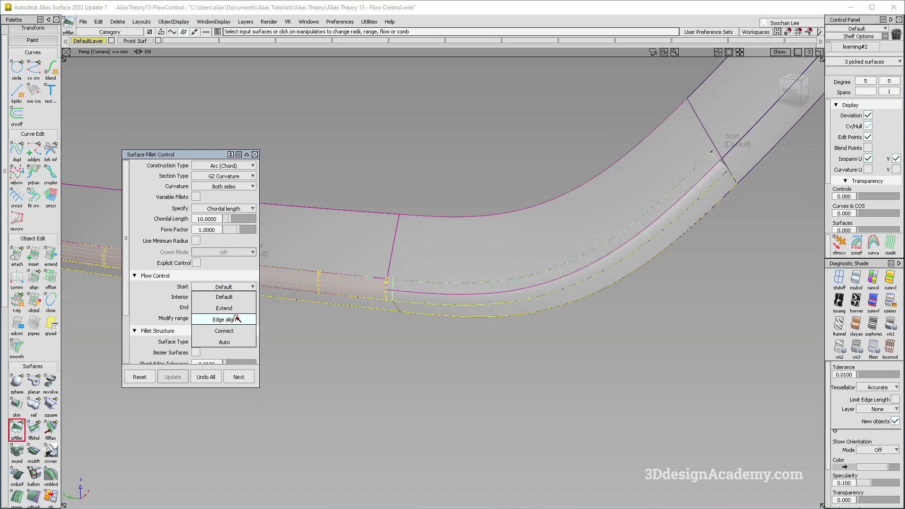
{"action": "left_click", "coordinate": [232, 297]}
- Try Edge align as the Start flow control, and switch it back to Default from its label on the model
{"action": "scroll", "coordinate": [527, 330], "scroll_direction": "down", "scroll_amount": 3}
{"action": "middle_click_drag", "start_coordinate": [546, 321], "coordinate": [578, 325], "text": "alt+shift"}
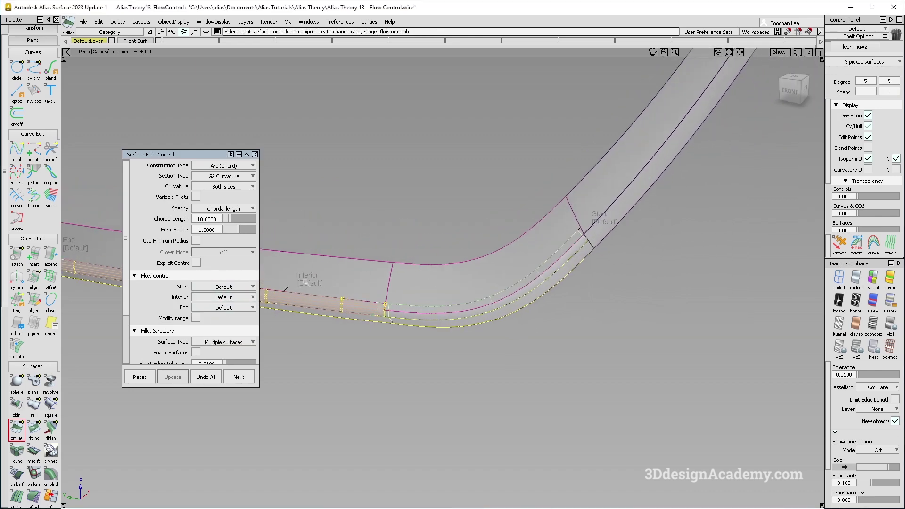
{"action": "left_click", "coordinate": [235, 308]}
{"action": "left_click", "coordinate": [226, 319]}
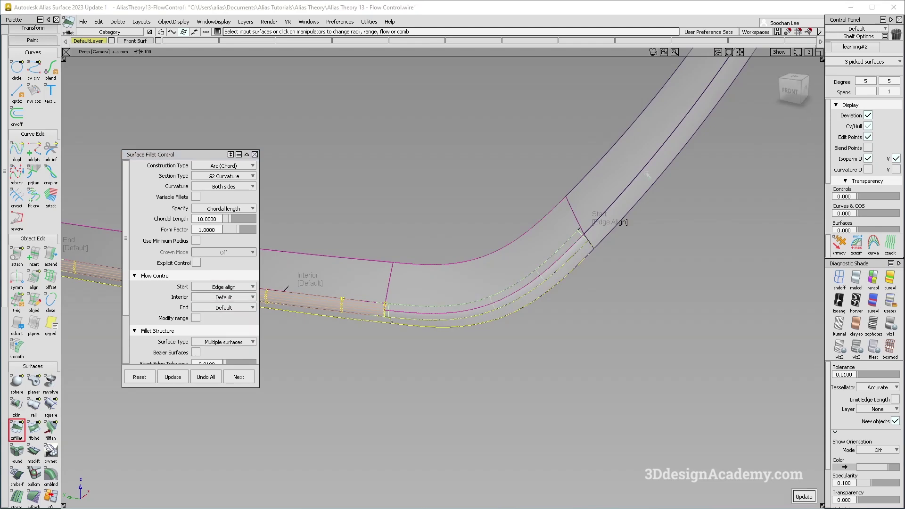
{"action": "left_click", "coordinate": [615, 224]}
{"action": "left_click", "coordinate": [609, 226]}
{"action": "scroll", "coordinate": [606, 226], "scroll_direction": "up", "scroll_amount": 3}
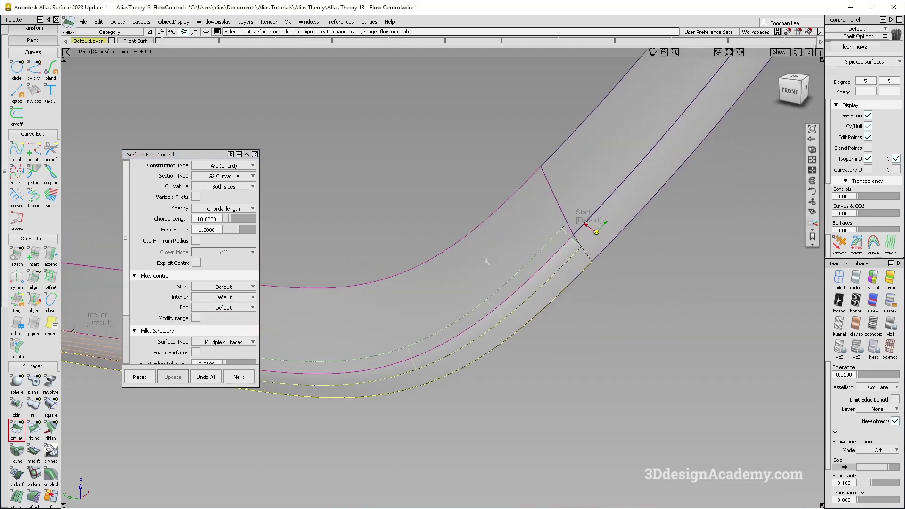
- Switch the Start flow control to Edge align and update the fillet
{"action": "left_click", "coordinate": [603, 227]}
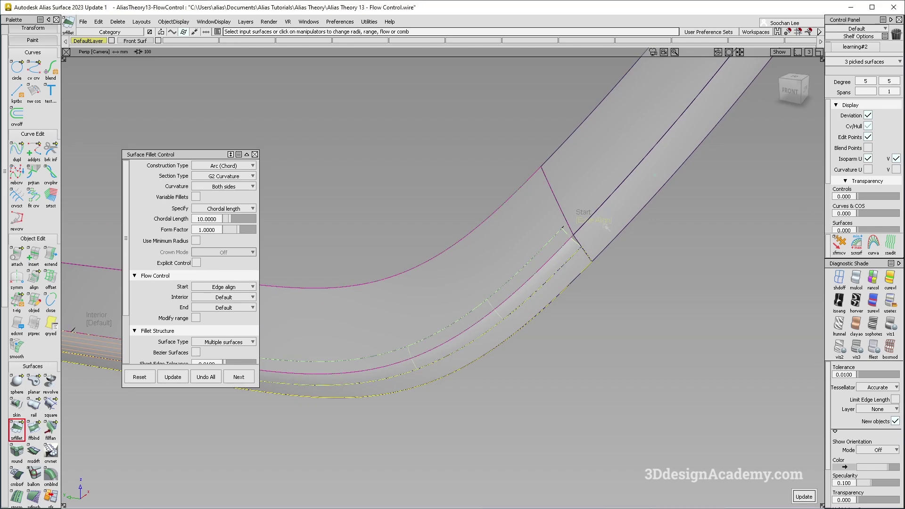
{"action": "right_click_drag", "start_coordinate": [587, 248], "coordinate": [601, 243], "text": "alt+shift"}
{"action": "key", "text": "space"}
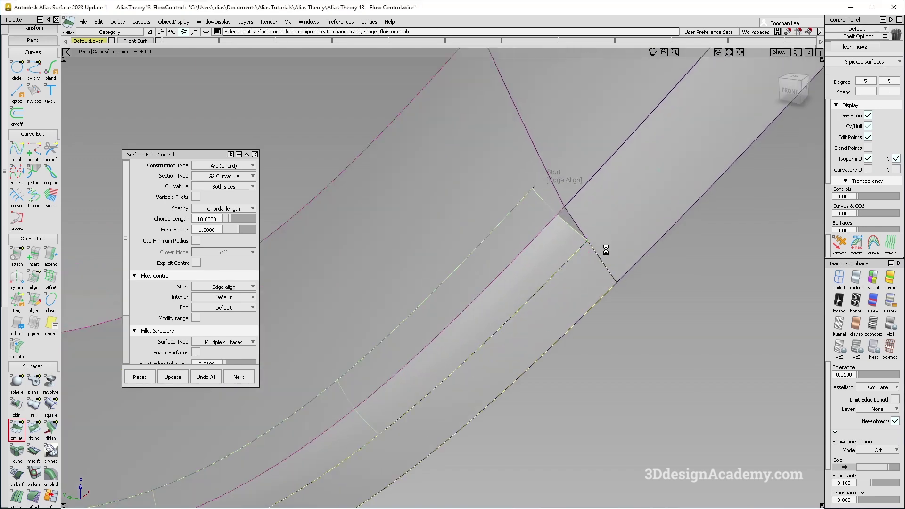
- Hide the surface shading, pick the fillet piece at the start end, and inspect its control points along the boundary
{"action": "mouse_move", "coordinate": [601, 244]}
{"action": "left_mouse_down", "text": "alt+shift"}
{"action": "mouse_move", "coordinate": [652, 256]}
{"action": "mouse_move", "coordinate": [570, 359]}
{"action": "left_mouse_up", "text": "alt+shift"}
{"action": "key", "text": "1"}
{"action": "mouse_move", "coordinate": [542, 302]}
{"action": "left_mouse_down", "text": "alt+shift"}
{"action": "mouse_move", "coordinate": [518, 291]}
{"action": "mouse_move", "coordinate": [542, 254]}
{"action": "left_mouse_up", "text": "alt+shift"}
{"action": "left_click", "coordinate": [563, 261]}
{"action": "right_click_drag", "start_coordinate": [564, 262], "coordinate": [560, 224], "text": "alt+shift"}
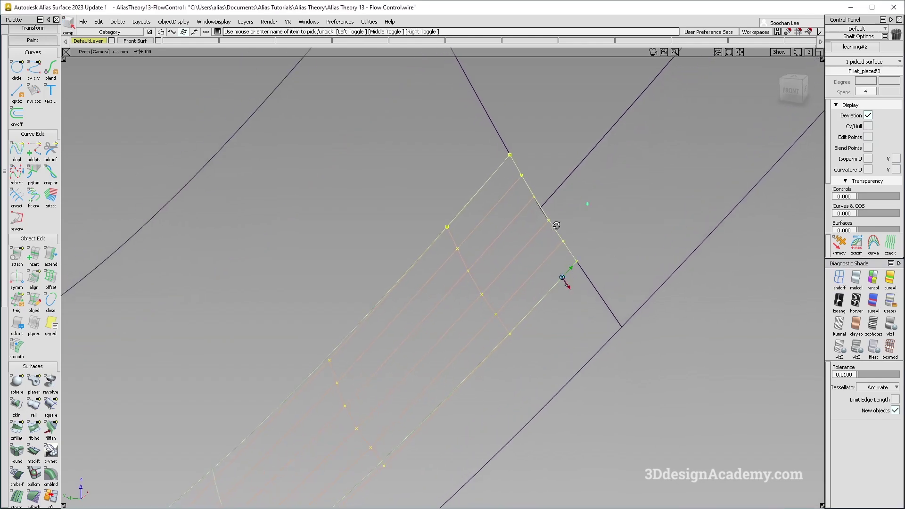
{"action": "left_click_drag", "start_coordinate": [559, 224], "coordinate": [526, 192], "text": "alt+shift"}
{"action": "scroll", "coordinate": [525, 192], "scroll_direction": "down", "scroll_amount": 3}
{"action": "middle_click_drag", "start_coordinate": [519, 182], "coordinate": [506, 191], "text": "alt+shift"}
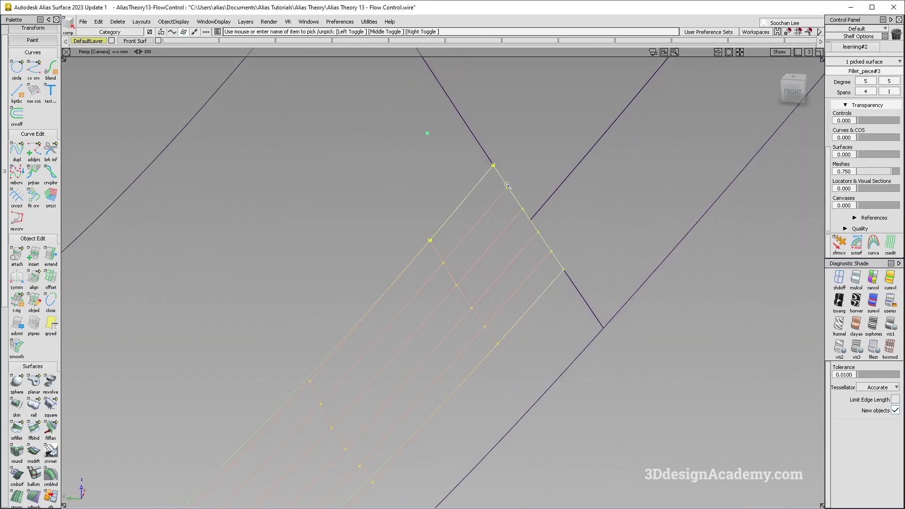
- Examine how the fillet's control point rows run from the slanted end edge along to the interior patch boundary
{"action": "left_click_drag", "start_coordinate": [593, 295], "coordinate": [502, 178], "text": "alt+shift"}
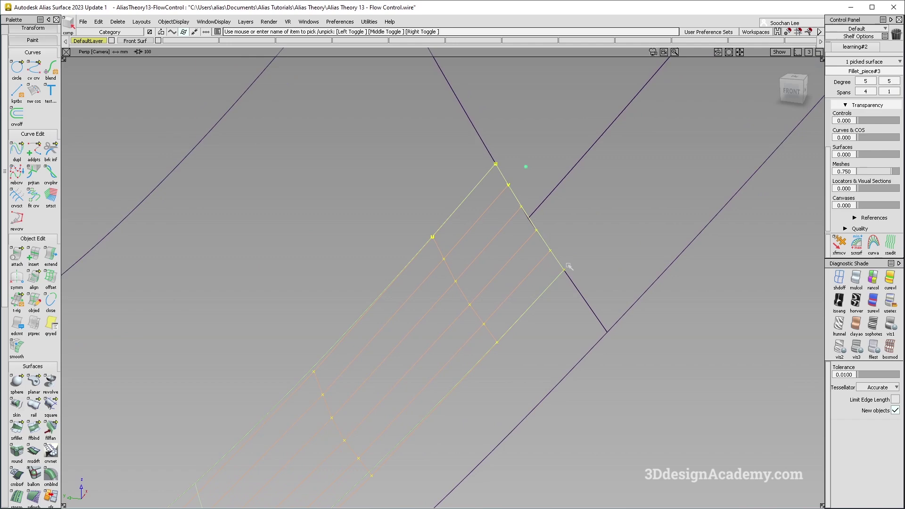
{"action": "right_click_drag", "start_coordinate": [551, 263], "coordinate": [398, 361], "text": "alt+shift"}
{"action": "middle_click_drag", "start_coordinate": [398, 361], "coordinate": [444, 312], "text": "alt+shift"}
{"action": "left_click", "coordinate": [381, 323], "text": "alt+shift"}
{"action": "right_click_drag", "start_coordinate": [381, 322], "coordinate": [527, 287], "text": "alt+shift"}
{"action": "left_click_drag", "start_coordinate": [323, 323], "coordinate": [372, 297], "text": "alt+shift"}
- Reopen the multi-surface fillet for editing and undo the whole build to clear its input surfaces
{"action": "left_click_drag", "start_coordinate": [545, 267], "coordinate": [419, 278], "text": "ctrl+shift"}
{"action": "right_click_drag", "start_coordinate": [421, 280], "coordinate": [421, 280], "text": "ctrl+shift"}
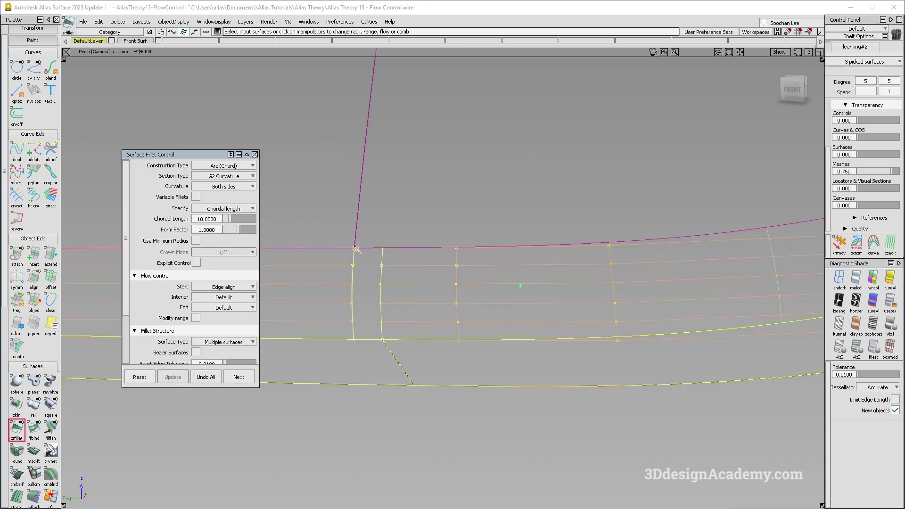
{"action": "left_click", "coordinate": [213, 377]}
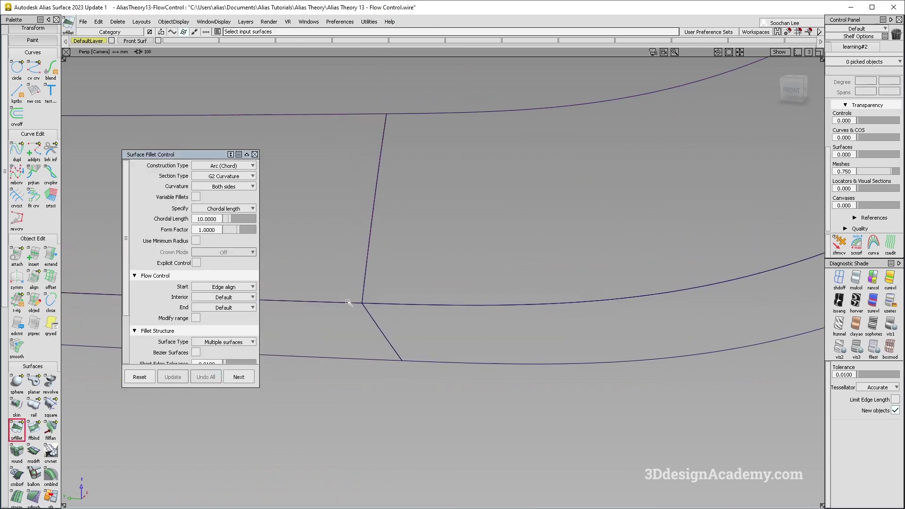
- Build the surface fillet on just the straight segment, between its front face and the narrow face below
{"action": "left_click_drag", "start_coordinate": [303, 277], "coordinate": [298, 341]}
{"action": "middle_click_drag", "start_coordinate": [336, 331], "coordinate": [527, 340], "text": "alt+shift"}
{"action": "right_click_drag", "start_coordinate": [544, 340], "coordinate": [477, 341], "text": "alt+shift"}
{"action": "left_click_drag", "start_coordinate": [477, 341], "coordinate": [380, 316], "text": "alt+shift"}
{"action": "key", "text": "space"}
{"action": "left_click_drag", "start_coordinate": [642, 346], "coordinate": [584, 283], "text": "alt+shift"}
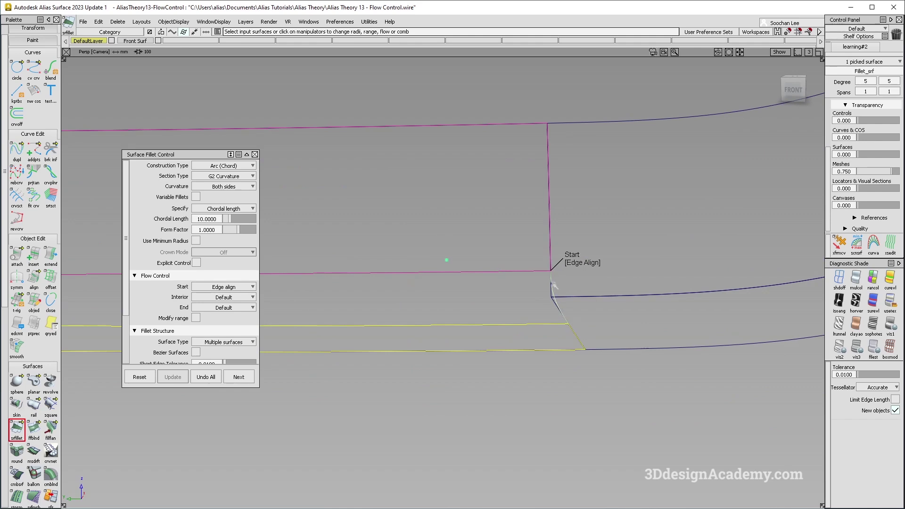
- Examine the Edge align start boundary and its control points against the neighbouring slanted surface edge
{"action": "right_click_drag", "start_coordinate": [529, 326], "coordinate": [516, 309], "text": "alt+shift"}
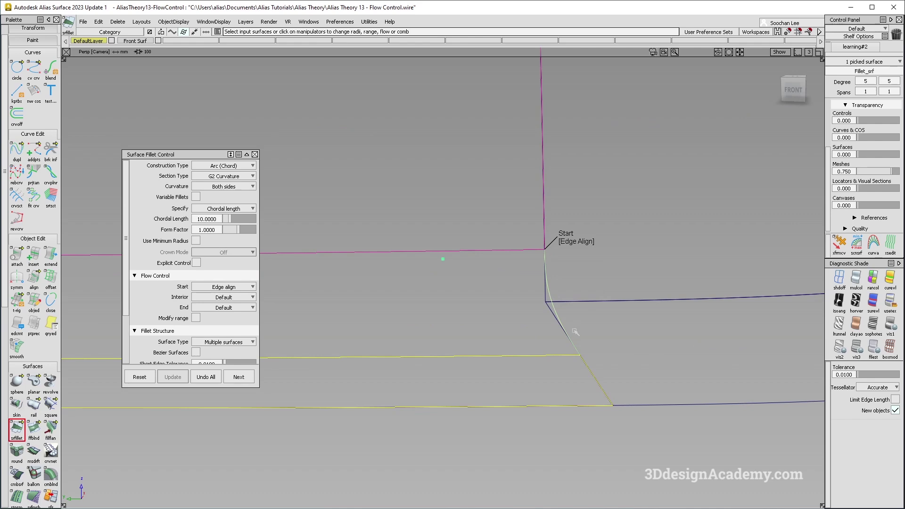
{"action": "left_click_drag", "start_coordinate": [571, 340], "coordinate": [568, 313], "text": "alt+shift"}
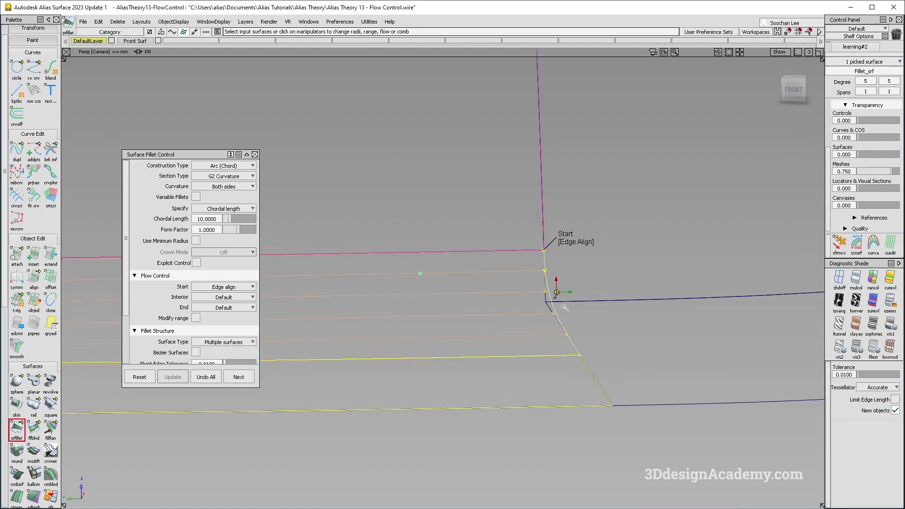
{"action": "left_click_drag", "start_coordinate": [561, 348], "coordinate": [633, 297], "text": "alt+shift"}
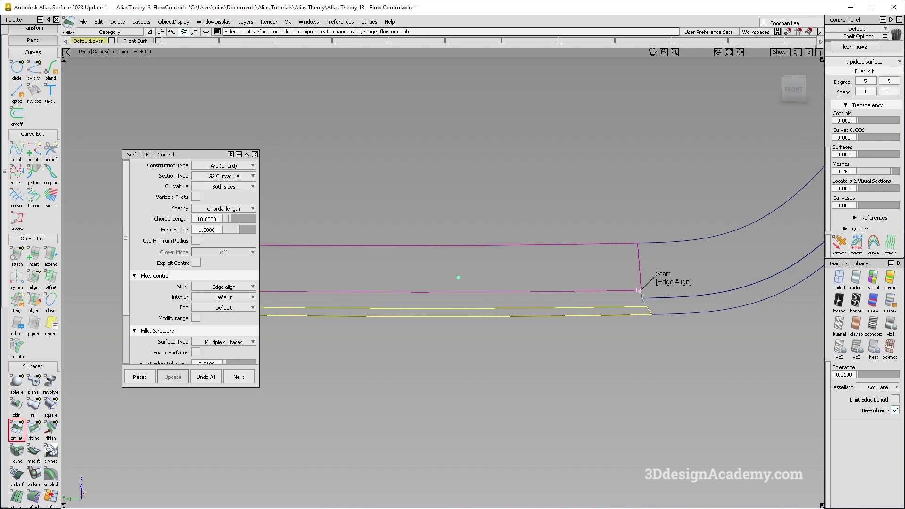
{"action": "right_click_drag", "start_coordinate": [551, 303], "coordinate": [648, 282], "text": "alt+shift"}
{"action": "middle_click_drag", "start_coordinate": [648, 281], "coordinate": [531, 292], "text": "alt+shift"}
{"action": "left_click_drag", "start_coordinate": [531, 292], "coordinate": [514, 298], "text": "alt+shift"}
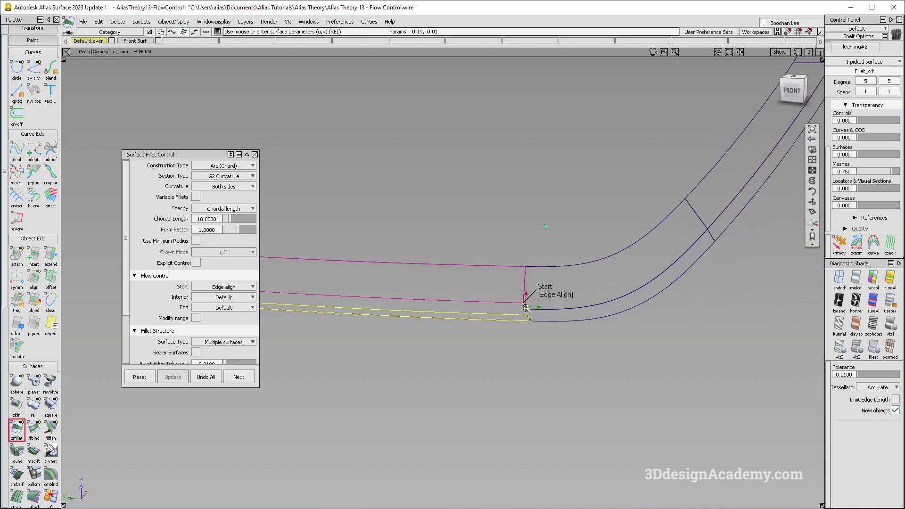
{"action": "right_click_drag", "start_coordinate": [515, 298], "coordinate": [433, 301], "text": "alt+shift"}
- Set the Start flow control to Default and update the straight-segment fillet
{"action": "left_click", "coordinate": [208, 288]}
{"action": "left_click", "coordinate": [215, 297]}
{"action": "right_click_drag", "start_coordinate": [530, 318], "coordinate": [487, 320], "text": "alt+shift"}
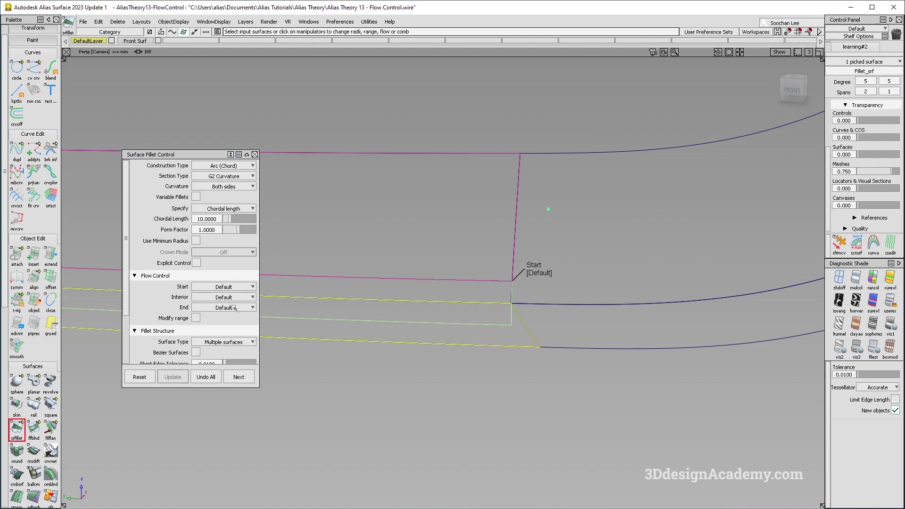
- Change the Start flow control to Extend from its label on the model, update, and inspect the extended fillet end
{"action": "left_click", "coordinate": [542, 273]}
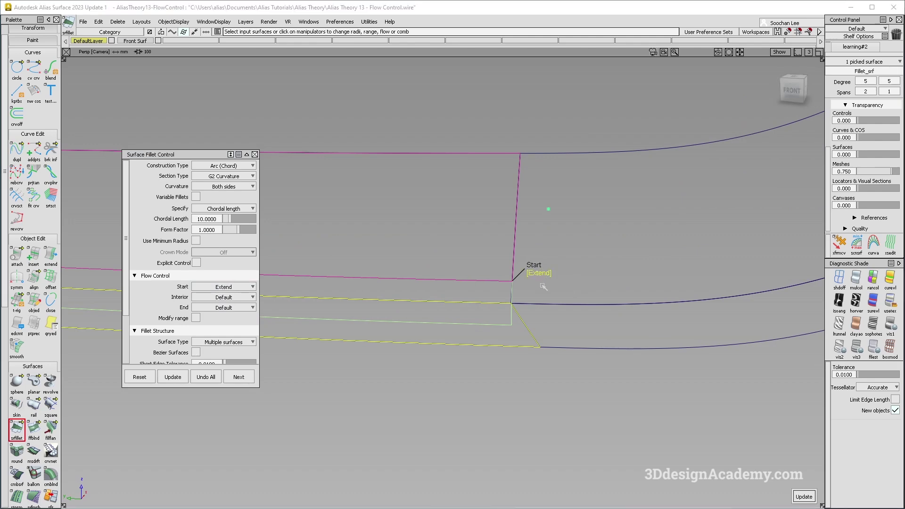
{"action": "mouse_move", "coordinate": [531, 318]}
{"action": "left_mouse_down", "text": "alt+shift"}
{"action": "mouse_move", "coordinate": [545, 305]}
{"action": "mouse_move", "coordinate": [534, 330]}
{"action": "left_mouse_up", "text": "alt+shift"}
{"action": "key", "text": "space"}
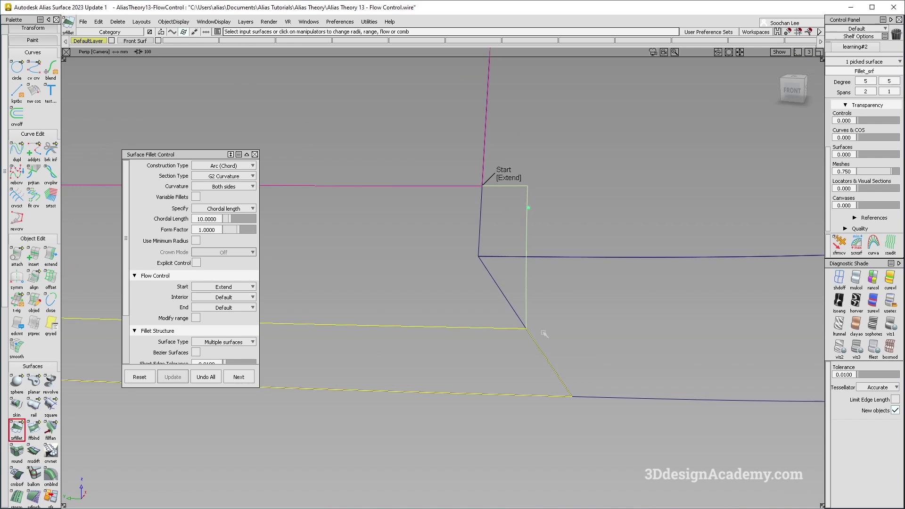
{"action": "left_click_drag", "start_coordinate": [536, 295], "coordinate": [523, 321], "text": "alt+shift"}
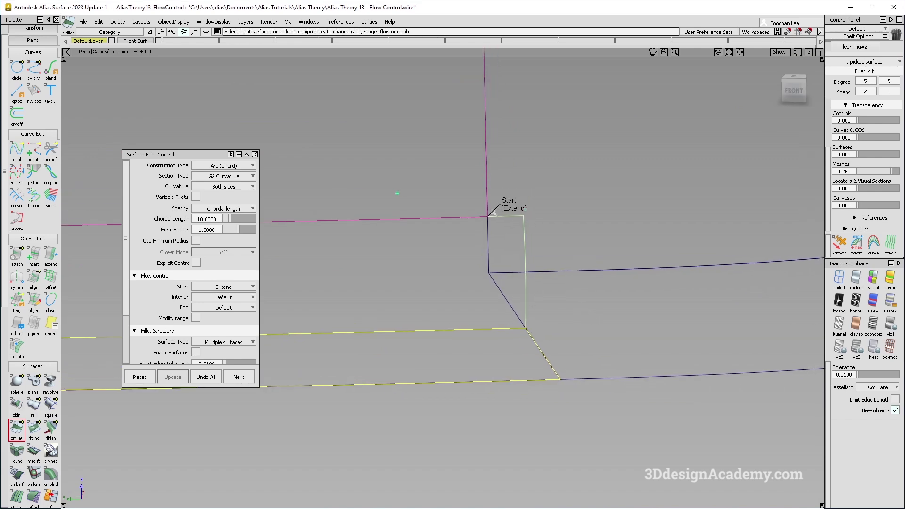
{"action": "left_click_drag", "start_coordinate": [570, 214], "coordinate": [518, 324], "text": "alt+shift"}
- Switch the Start flow control to Default and back to Extend, updating the fillet each time to compare its ends
{"action": "left_click", "coordinate": [537, 251]}
{"action": "left_click", "coordinate": [538, 252]}
{"action": "left_click_drag", "start_coordinate": [495, 309], "coordinate": [506, 254], "text": "alt+shift"}
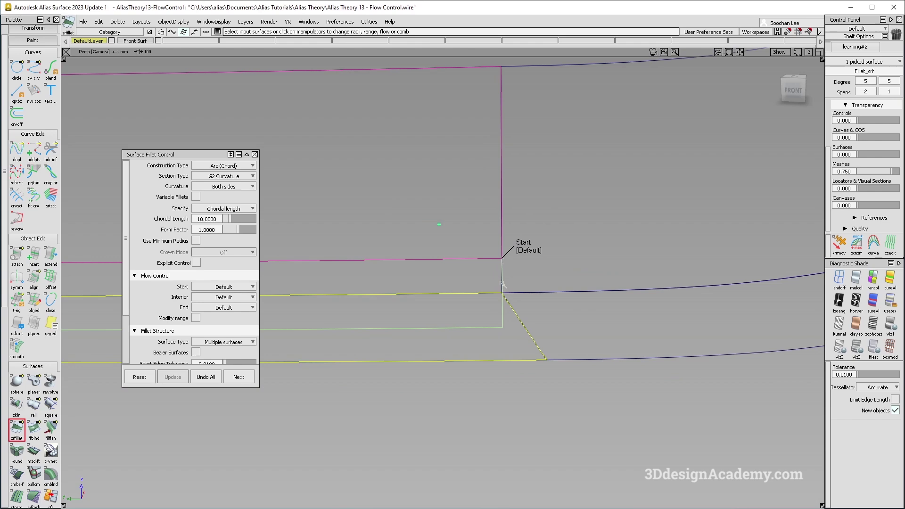
{"action": "left_click", "coordinate": [530, 250]}
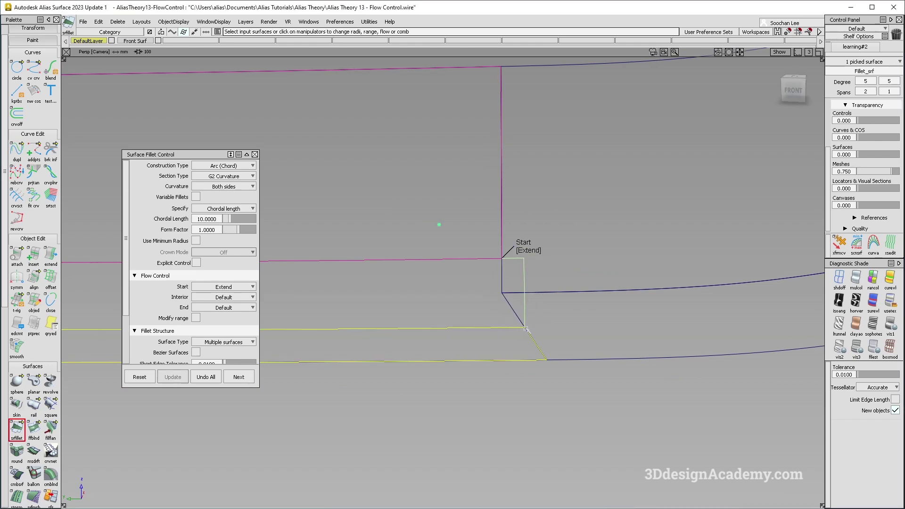
- Set the Start flow control to Connect, update the fillet, and show its control points
{"action": "left_click", "coordinate": [544, 253]}
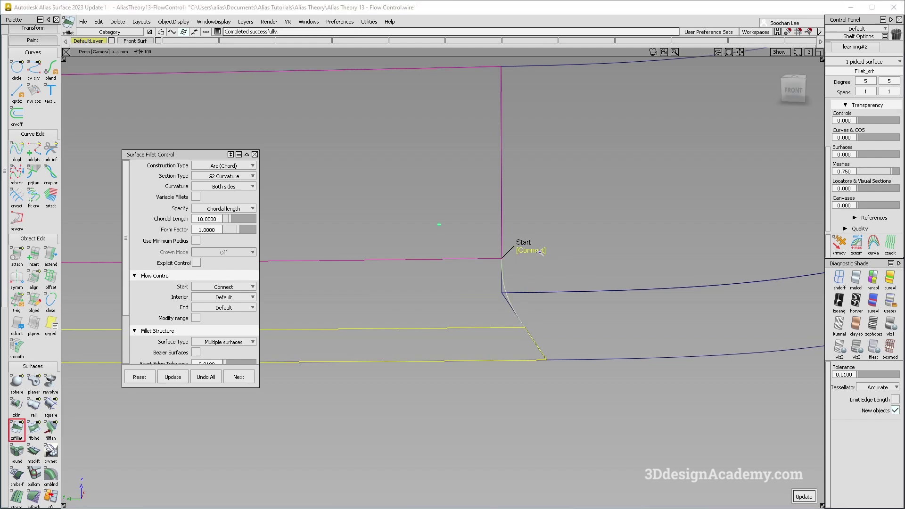
{"action": "left_click", "coordinate": [545, 255]}
{"action": "left_click_drag", "start_coordinate": [521, 287], "coordinate": [526, 294], "text": "alt+shift"}
{"action": "right_click_drag", "start_coordinate": [529, 284], "coordinate": [561, 286], "text": "alt+shift"}
{"action": "right_click_drag", "start_coordinate": [560, 286], "coordinate": [564, 313], "text": "ctrl+shift"}
- Examine the control point alignment of the Connect start boundary between the two surface edges
{"action": "left_click_drag", "start_coordinate": [564, 312], "coordinate": [526, 304], "text": "alt+shift"}
{"action": "mouse_move", "coordinate": [507, 252]}
{"action": "left_mouse_down", "text": "alt+shift"}
{"action": "mouse_move", "coordinate": [506, 260]}
{"action": "mouse_move", "coordinate": [498, 250]}
{"action": "left_mouse_up", "text": "alt+shift"}
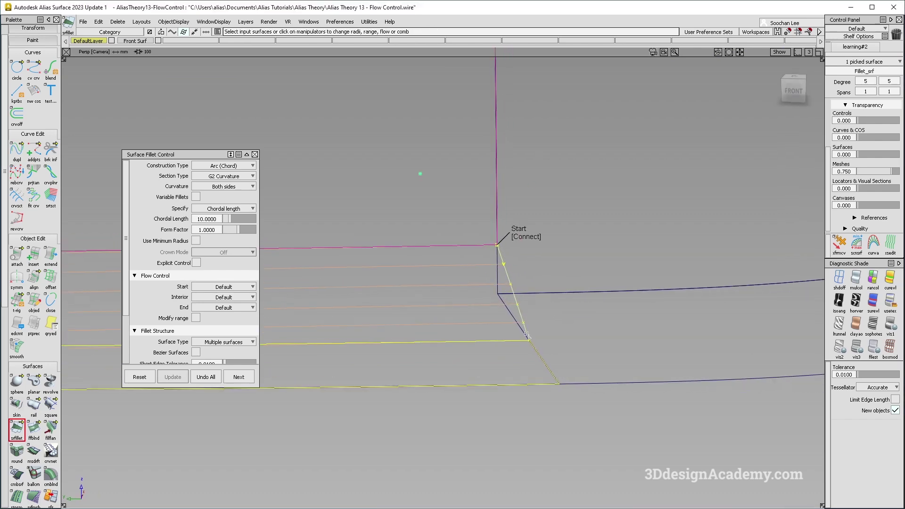
{"action": "left_click_drag", "start_coordinate": [509, 325], "coordinate": [505, 291], "text": "alt+shift"}
{"action": "left_click_drag", "start_coordinate": [491, 250], "coordinate": [504, 246], "text": "alt+shift"}
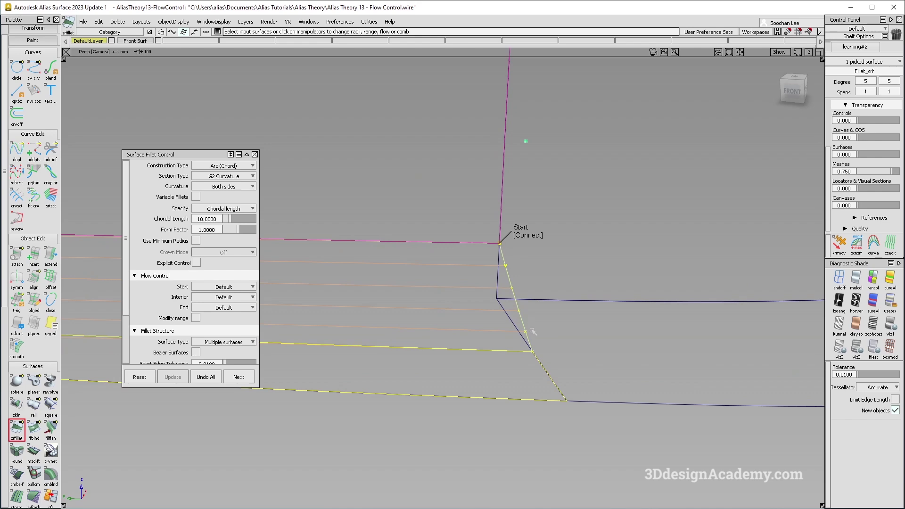
{"action": "left_click_drag", "start_coordinate": [534, 354], "coordinate": [569, 320], "text": "alt+shift"}
{"action": "left_click_drag", "start_coordinate": [371, 359], "coordinate": [474, 341], "text": "alt+shift"}
{"action": "right_click_drag", "start_coordinate": [542, 347], "coordinate": [544, 327], "text": "alt+shift"}
{"action": "left_click_drag", "start_coordinate": [545, 306], "coordinate": [470, 328], "text": "alt+shift"}
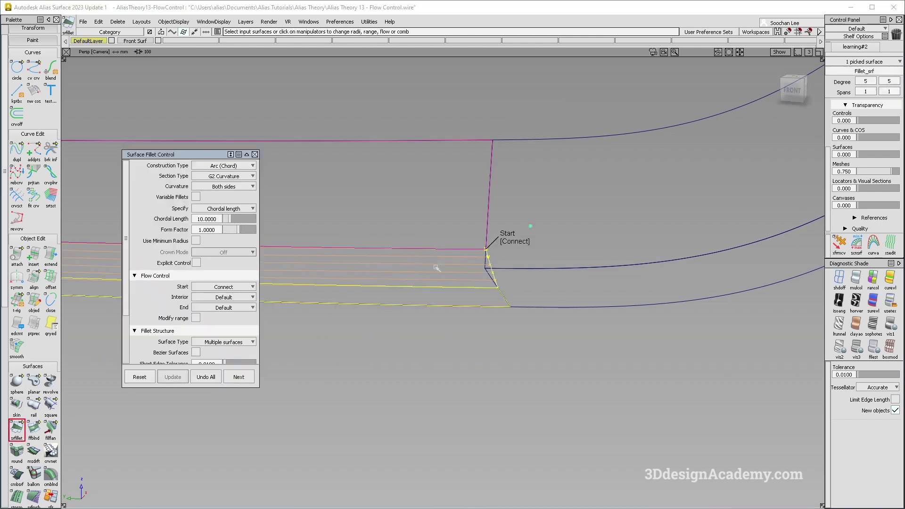
{"action": "left_click_drag", "start_coordinate": [434, 263], "coordinate": [479, 256], "text": "alt+shift"}
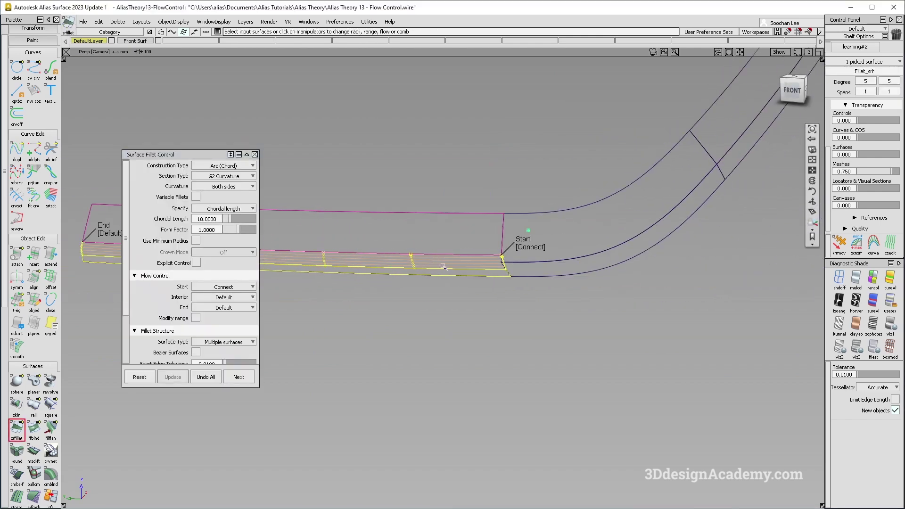
{"action": "mouse_move", "coordinate": [444, 268]}
{"action": "middle_mouse_down", "text": "alt+shift"}
{"action": "mouse_move", "coordinate": [470, 250]}
{"action": "mouse_move", "coordinate": [513, 250]}
{"action": "mouse_move", "coordinate": [462, 250]}
{"action": "middle_mouse_up", "text": "alt+shift"}
{"action": "right_click_drag", "start_coordinate": [571, 257], "coordinate": [401, 251], "text": "alt+shift"}
{"action": "middle_click_drag", "start_coordinate": [401, 250], "coordinate": [284, 292], "text": "alt+shift"}
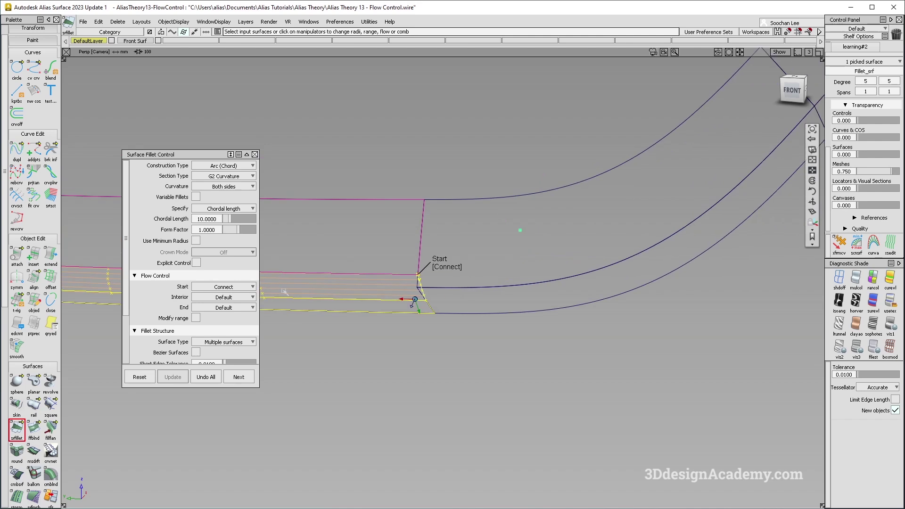
- Set the Start flow control back to Default and review the Interior flow control options
{"action": "left_click", "coordinate": [231, 287]}
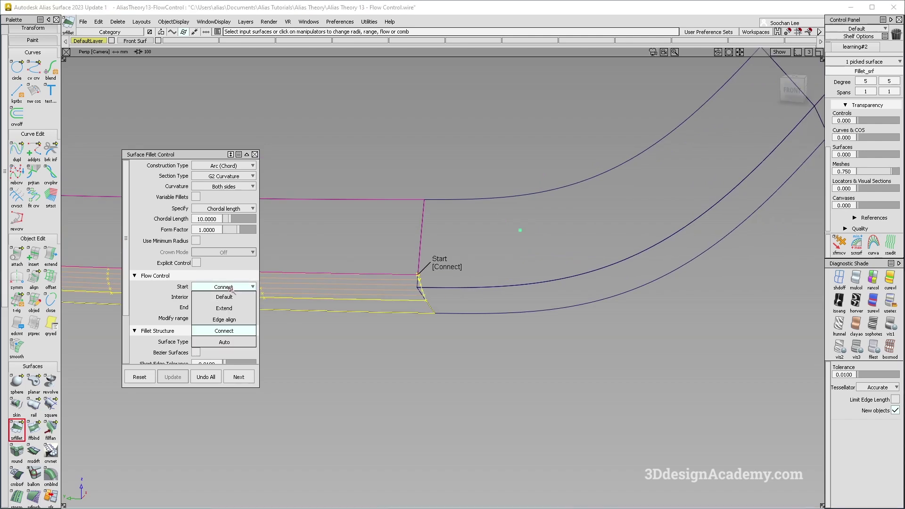
{"action": "left_click", "coordinate": [243, 298]}
{"action": "left_click", "coordinate": [238, 307]}
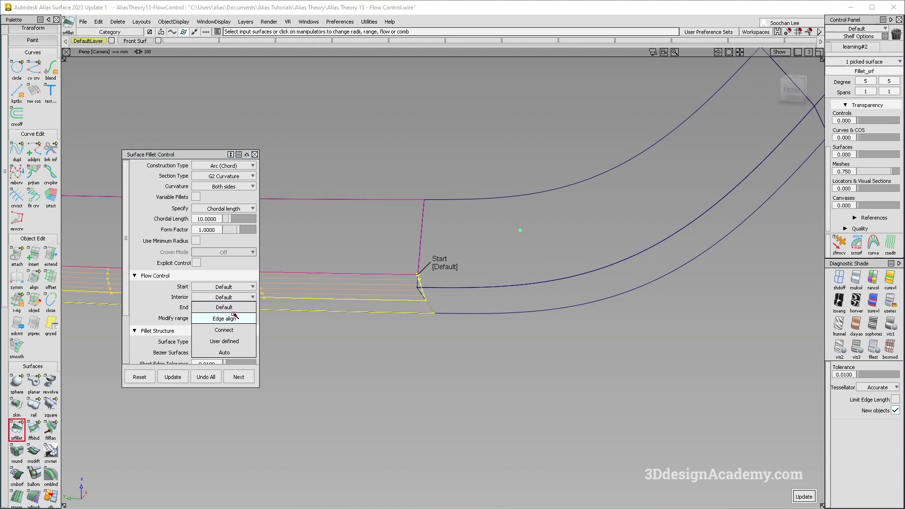
{"action": "left_click", "coordinate": [501, 374]}
- Undo the straight-segment fillet and rebuild it across both the straight and curved segments of the front and lower faces
{"action": "scroll", "coordinate": [443, 317], "scroll_direction": "down", "scroll_amount": 1, "text": "alt+shift"}
{"action": "middle_click_drag", "start_coordinate": [343, 317], "coordinate": [498, 325], "text": "alt+shift"}
{"action": "scroll", "coordinate": [556, 325], "scroll_direction": "down", "scroll_amount": 6, "text": "alt+shift"}
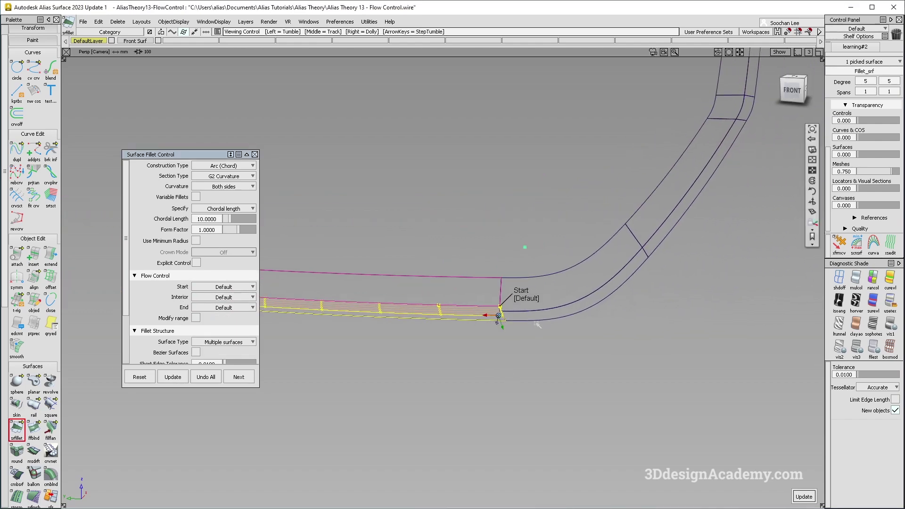
{"action": "right_click_drag", "start_coordinate": [499, 325], "coordinate": [541, 325], "text": "alt+shift"}
{"action": "left_click_drag", "start_coordinate": [541, 325], "coordinate": [527, 314], "text": "alt+shift"}
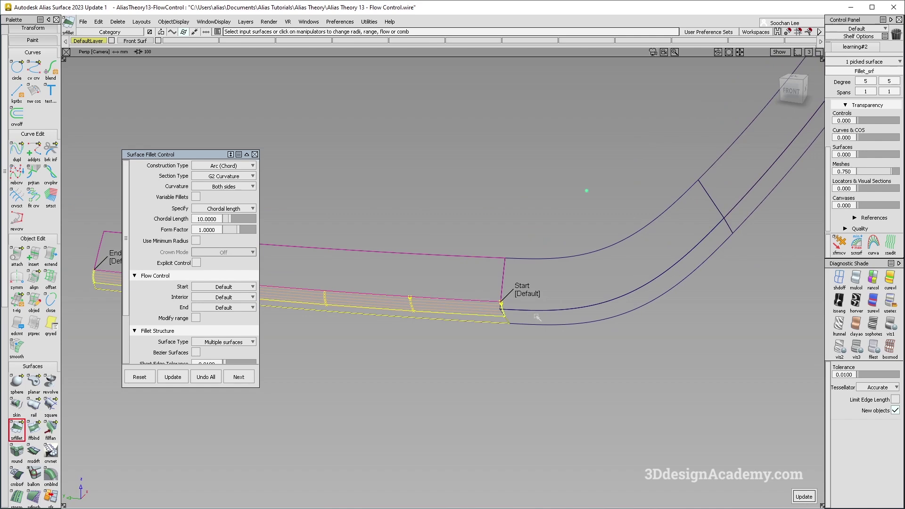
{"action": "left_click", "coordinate": [205, 377]}
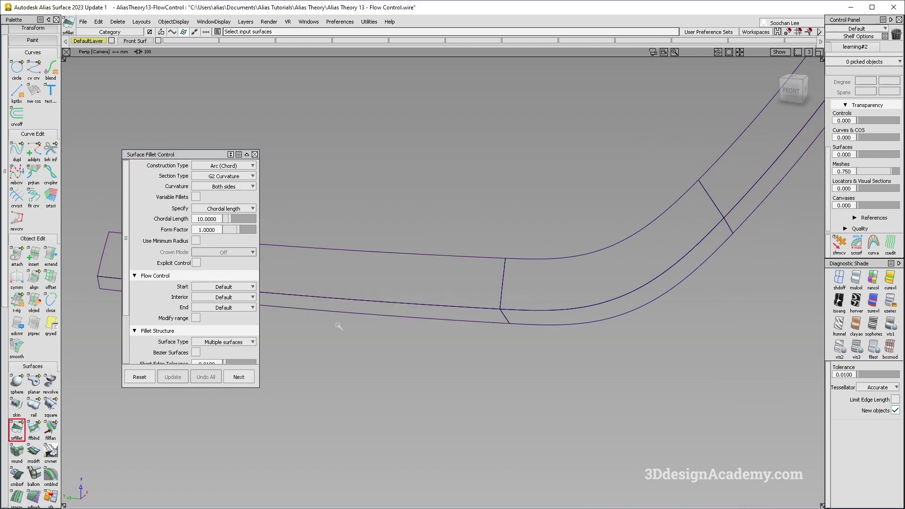
{"action": "left_click_drag", "start_coordinate": [495, 299], "coordinate": [531, 322]}
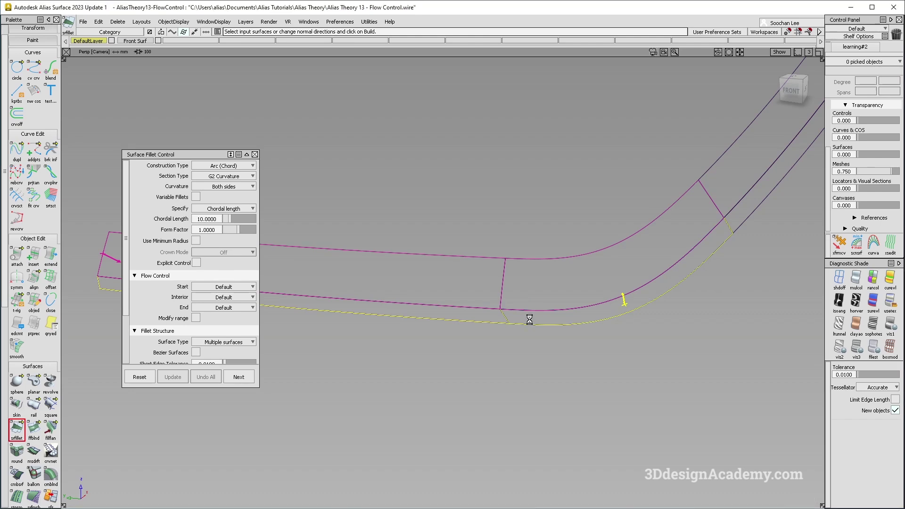
{"action": "right_click_drag", "start_coordinate": [572, 317], "coordinate": [553, 324], "text": "alt+shift"}
{"action": "left_click_drag", "start_coordinate": [553, 324], "coordinate": [561, 331], "text": "alt+shift"}
{"action": "middle_click_drag", "start_coordinate": [561, 331], "coordinate": [524, 345], "text": "alt+shift"}
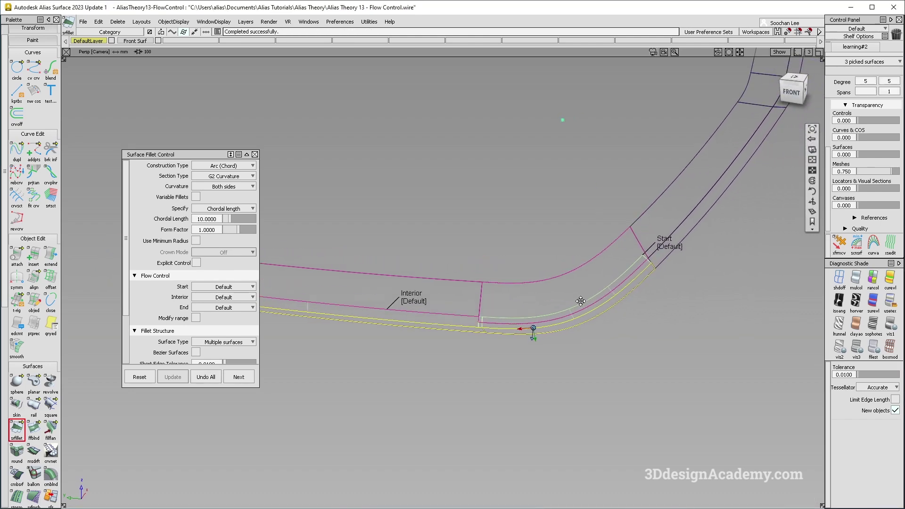
- Set the Start flow control at the curved segment's end to Edge align and update the fillet
{"action": "left_click", "coordinate": [677, 253]}
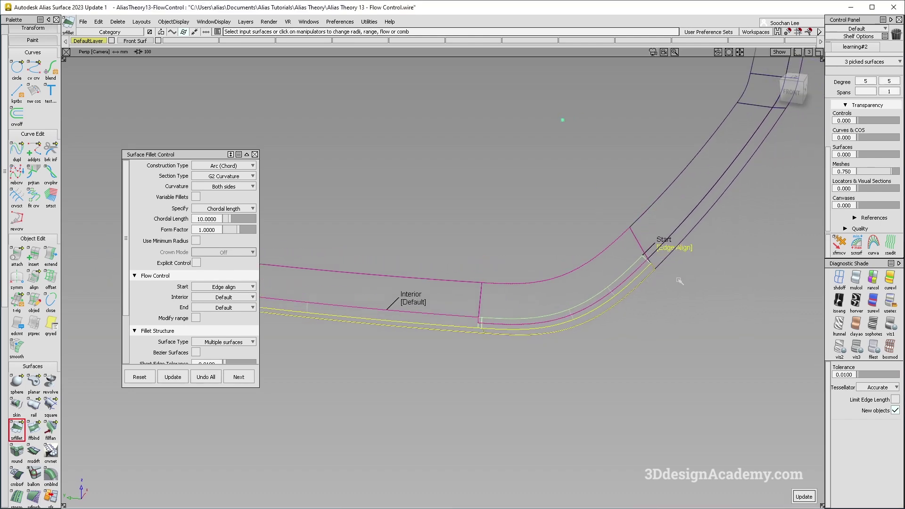
{"action": "middle_click_drag", "start_coordinate": [486, 327], "coordinate": [536, 297], "text": "alt+shift"}
{"action": "right_click_drag", "start_coordinate": [536, 297], "coordinate": [547, 292], "text": "alt+shift"}
{"action": "left_click_drag", "start_coordinate": [547, 291], "coordinate": [544, 294], "text": "alt+shift"}
{"action": "middle_click_drag", "start_coordinate": [544, 294], "coordinate": [503, 295], "text": "alt+shift"}
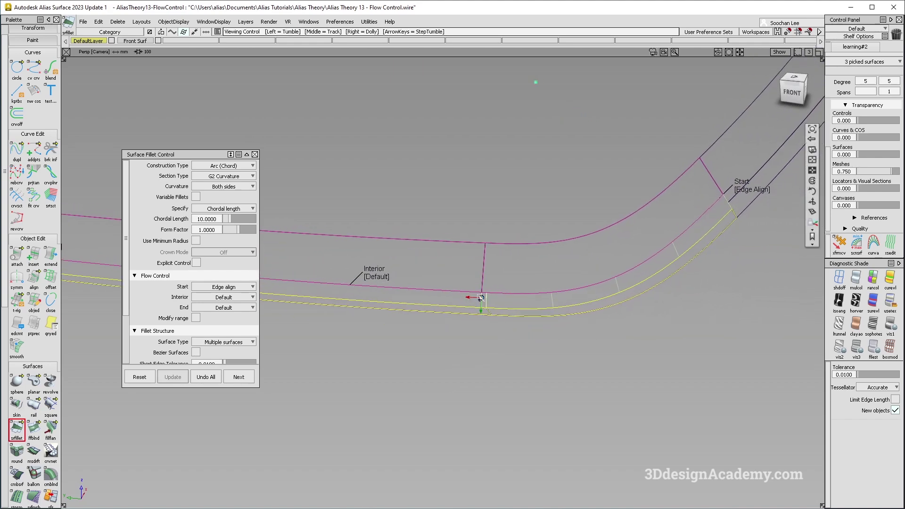
- Set the Interior flow control to Edge align, update the fillet, and show its control points
{"action": "left_click", "coordinate": [244, 298]}
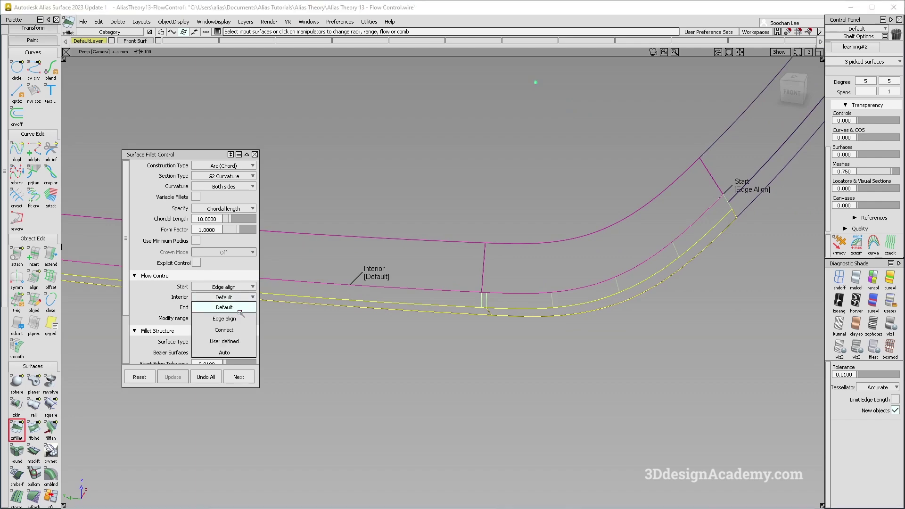
{"action": "left_click", "coordinate": [238, 318]}
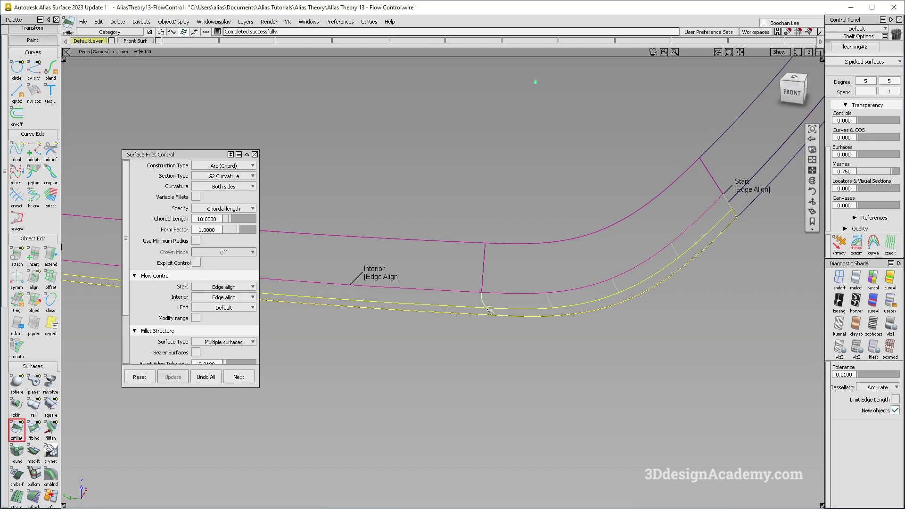
{"action": "right_click_drag", "start_coordinate": [517, 300], "coordinate": [739, 205], "text": "alt+shift"}
{"action": "middle_click_drag", "start_coordinate": [728, 195], "coordinate": [666, 224], "text": "alt+shift"}
{"action": "middle_click_drag", "start_coordinate": [416, 340], "coordinate": [465, 324], "text": "alt+shift"}
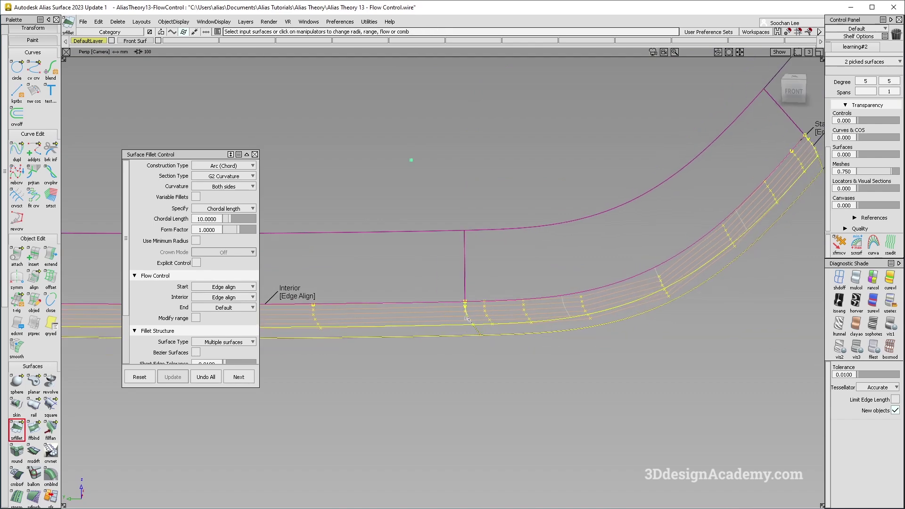
- Examine the Edge align interior boundary and its control points where the straight and curved segments meet
{"action": "left_click", "coordinate": [475, 318], "text": "alt+shift"}
{"action": "left_click_drag", "start_coordinate": [503, 315], "coordinate": [484, 329], "text": "alt+shift"}
{"action": "right_click_drag", "start_coordinate": [483, 328], "coordinate": [454, 326], "text": "alt+shift"}
{"action": "middle_click_drag", "start_coordinate": [469, 324], "coordinate": [520, 311], "text": "alt+shift"}
{"action": "left_click_drag", "start_coordinate": [519, 311], "coordinate": [497, 341], "text": "alt+shift"}
{"action": "scroll", "coordinate": [504, 311], "scroll_direction": "up", "scroll_amount": 5}
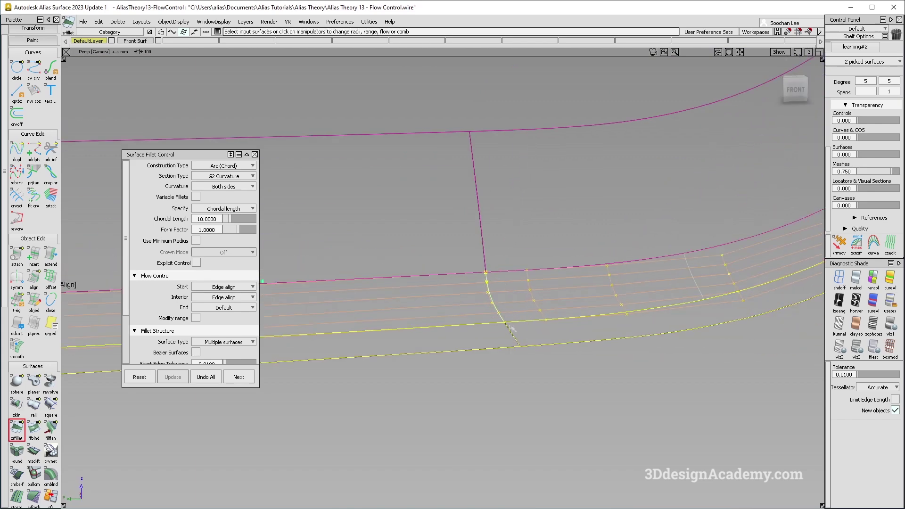
- Set the Interior flow control to Connect and update the fillet at the boundary between the segments
{"action": "left_click_drag", "start_coordinate": [508, 325], "coordinate": [464, 324], "text": "alt+shift"}
{"action": "left_click", "coordinate": [244, 300]}
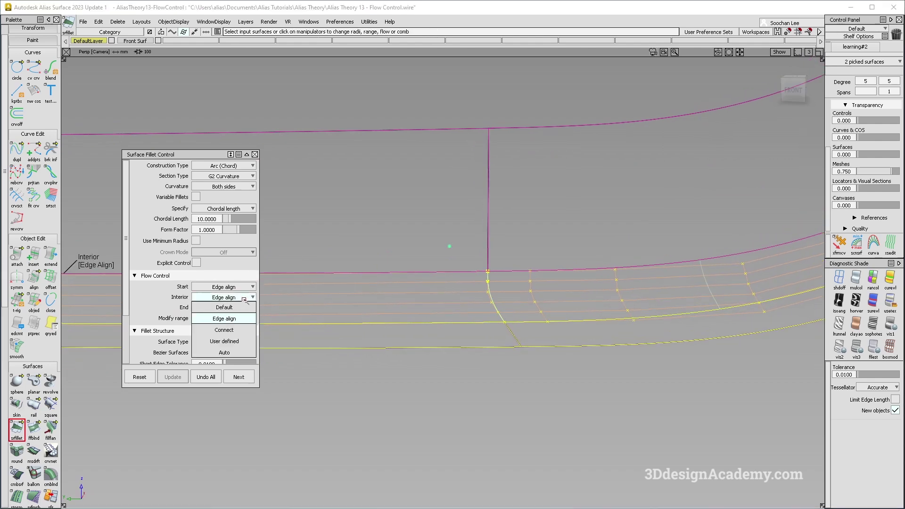
{"action": "left_click", "coordinate": [238, 330]}
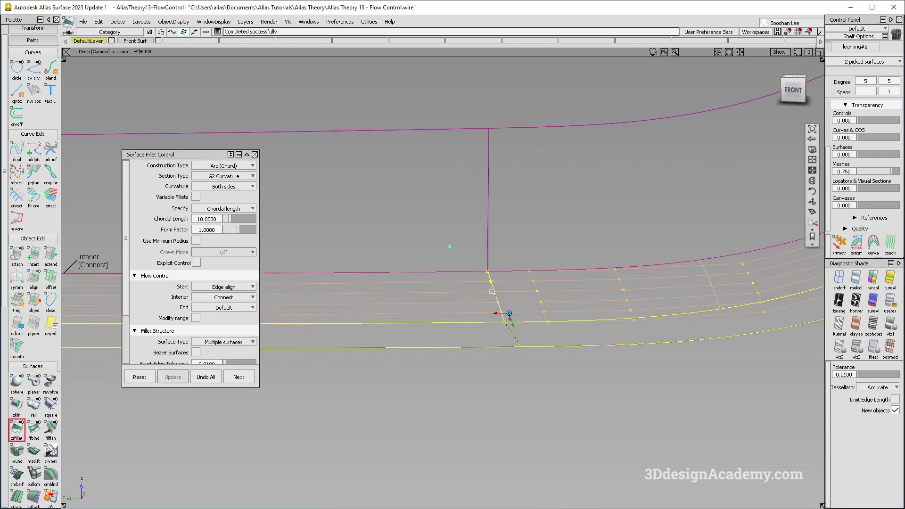
- Review the Connect boundary between the straight and curved segments and set the Interior flow control to User defined
{"action": "right_click_drag", "start_coordinate": [484, 261], "coordinate": [424, 283], "text": "alt+shift"}
{"action": "middle_click_drag", "start_coordinate": [509, 308], "coordinate": [465, 321], "text": "alt+shift"}
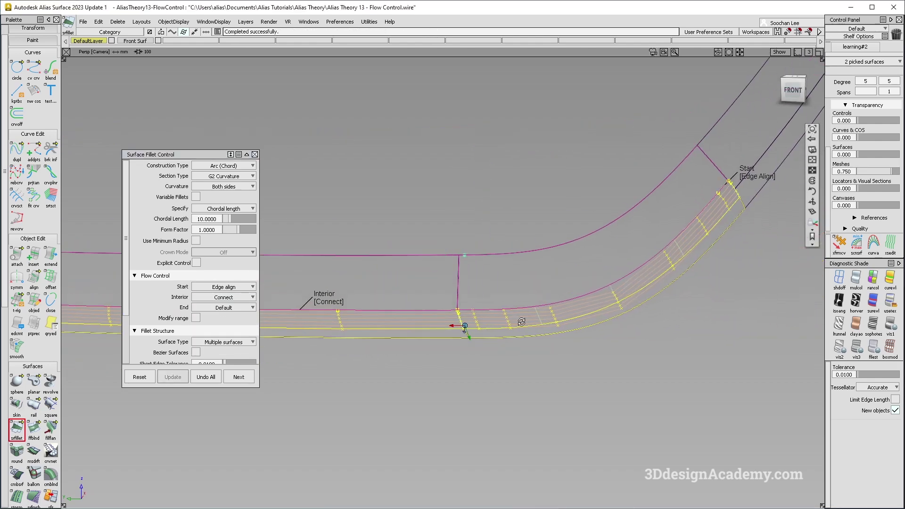
{"action": "left_click_drag", "start_coordinate": [465, 321], "coordinate": [459, 305], "text": "alt+shift"}
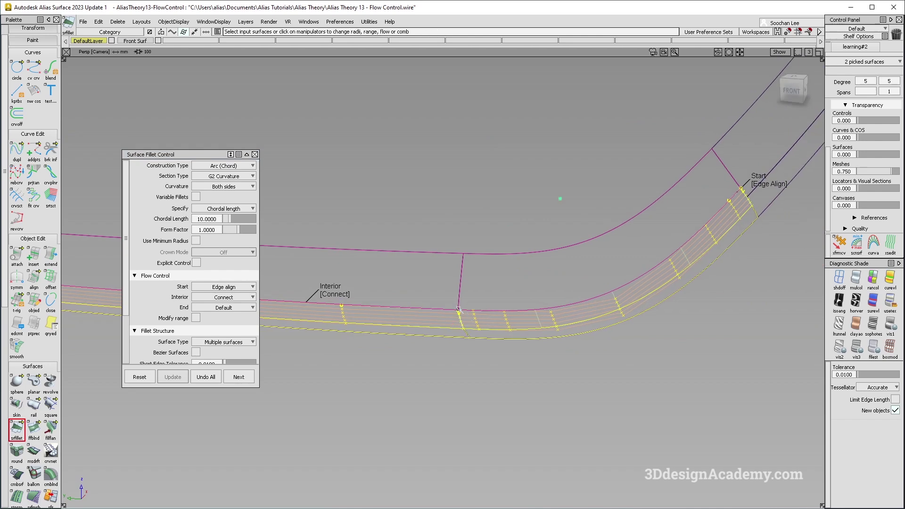
{"action": "left_click", "coordinate": [248, 306]}
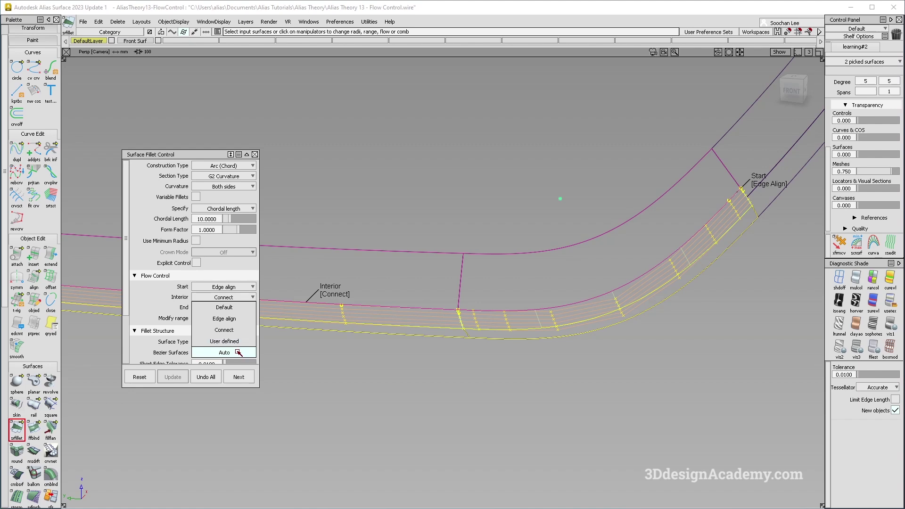
{"action": "left_click", "coordinate": [236, 341]}
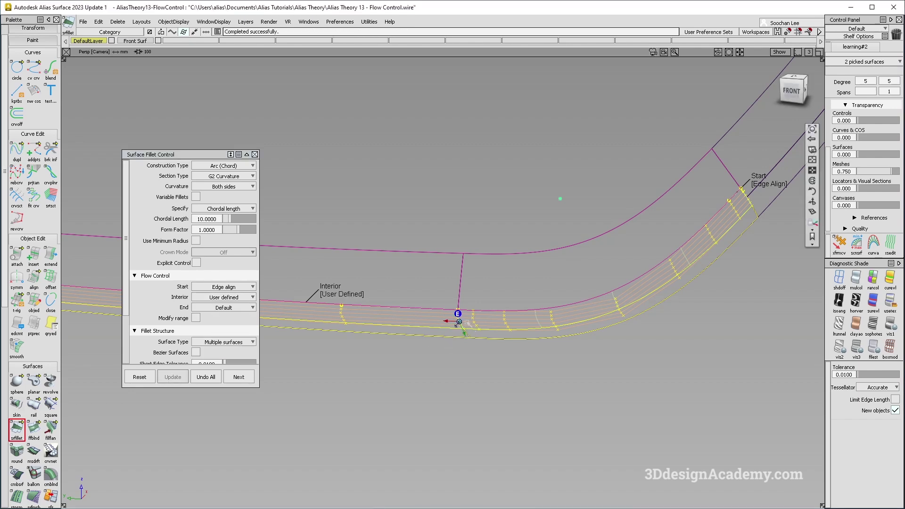
- Switch the flow manipulator on the interior boundary between the two segments from Edge align to Connect
{"action": "scroll", "coordinate": [454, 318], "scroll_direction": "up", "scroll_amount": 3}
{"action": "scroll", "coordinate": [452, 290], "scroll_direction": "up", "scroll_amount": 2}
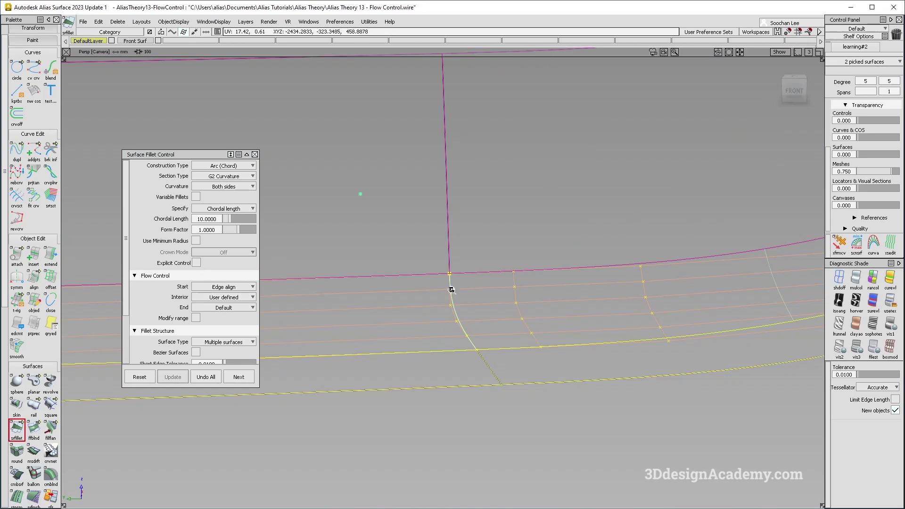
{"action": "left_click", "coordinate": [451, 290]}
{"action": "left_click_drag", "start_coordinate": [506, 330], "coordinate": [441, 312], "text": "alt+shift"}
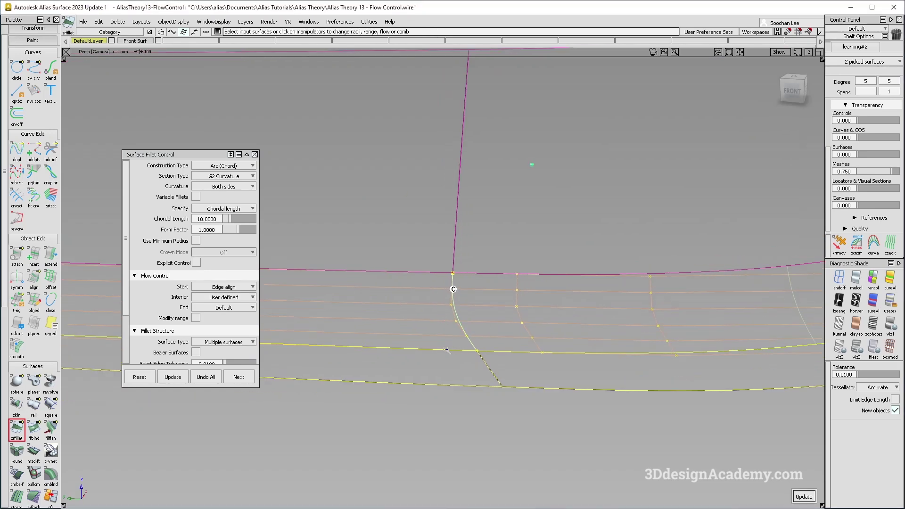
- Switch to the Alias 2023 Help page in the browser and return to the start of the Surface Fillet article
{"action": "key", "text": "alt+Tab"}
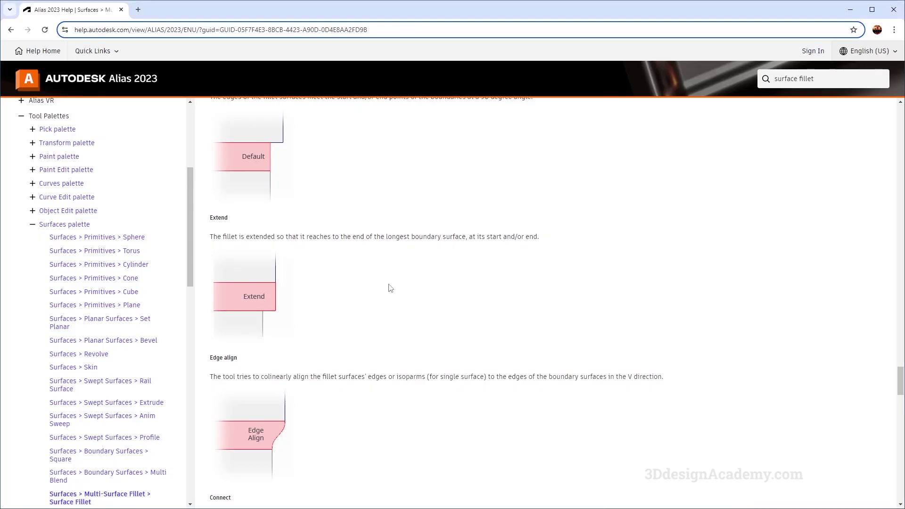
{"action": "scroll", "coordinate": [375, 224], "scroll_direction": "up", "scroll_amount": 6}
{"action": "scroll", "coordinate": [377, 323], "scroll_direction": "down", "scroll_amount": 11}
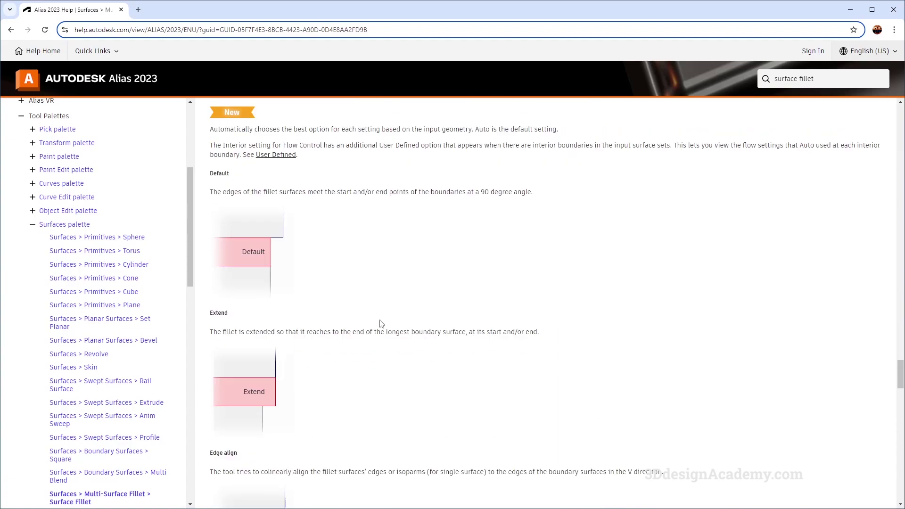
{"action": "scroll", "coordinate": [382, 320], "scroll_direction": "down", "scroll_amount": 3}
{"action": "scroll", "coordinate": [354, 306], "scroll_direction": "up", "scroll_amount": 10}
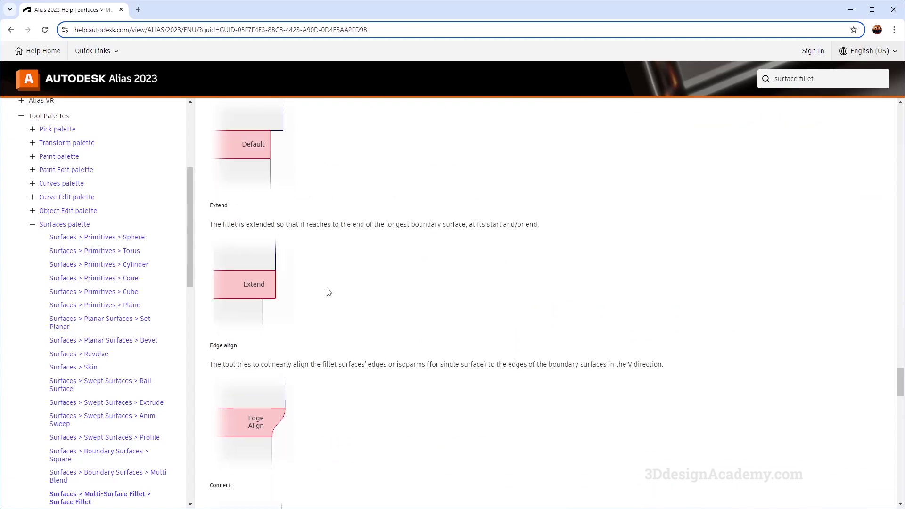
{"action": "scroll", "coordinate": [302, 261], "scroll_direction": "up", "scroll_amount": 10}
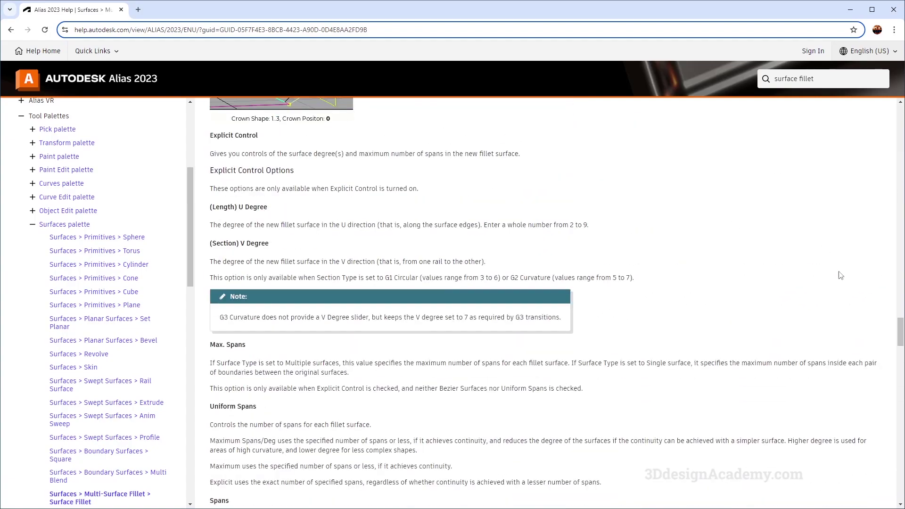
{"action": "left_click_drag", "start_coordinate": [896, 330], "coordinate": [873, 109]}
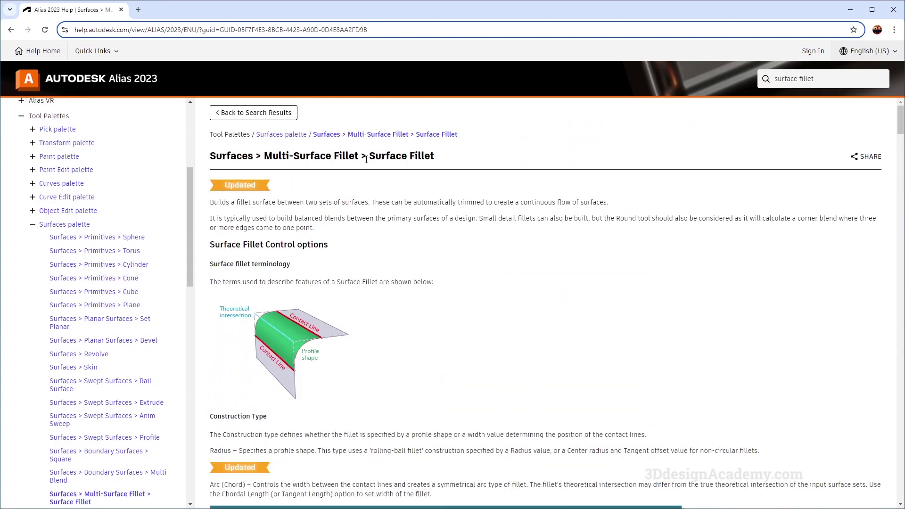
- Read the Flow Control descriptions and diagrams for Default, Extend, Edge align and Connect in the Surface Fillet help
{"action": "left_click_drag", "start_coordinate": [902, 127], "coordinate": [900, 284]}
{"action": "scroll", "coordinate": [474, 303], "scroll_direction": "down", "scroll_amount": 20}
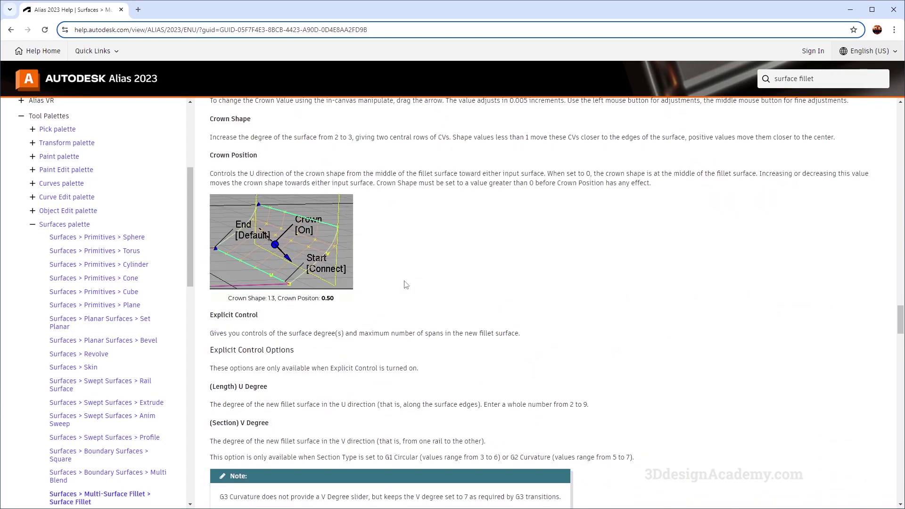
{"action": "scroll", "coordinate": [394, 282], "scroll_direction": "down", "scroll_amount": 5}
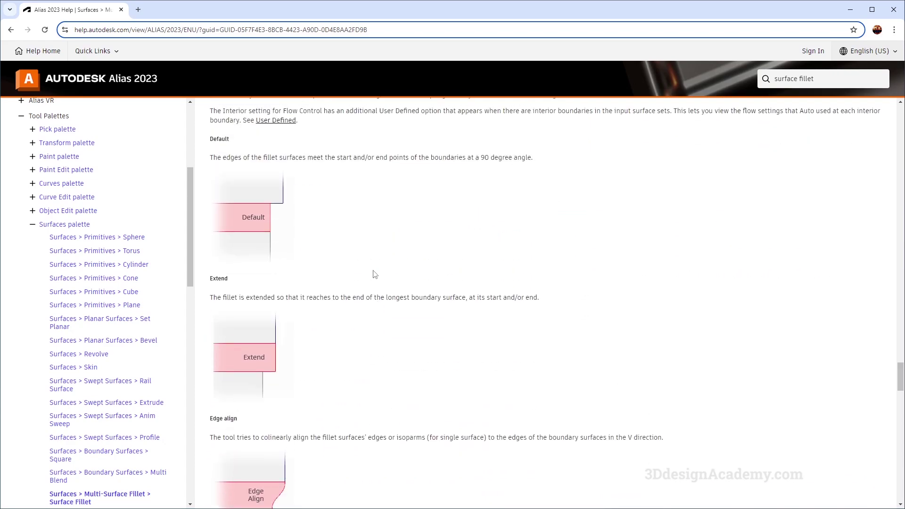
{"action": "scroll", "coordinate": [372, 273], "scroll_direction": "up", "scroll_amount": 2}
{"action": "scroll", "coordinate": [369, 293], "scroll_direction": "down", "scroll_amount": 3}
{"action": "scroll", "coordinate": [281, 235], "scroll_direction": "up", "scroll_amount": 1}
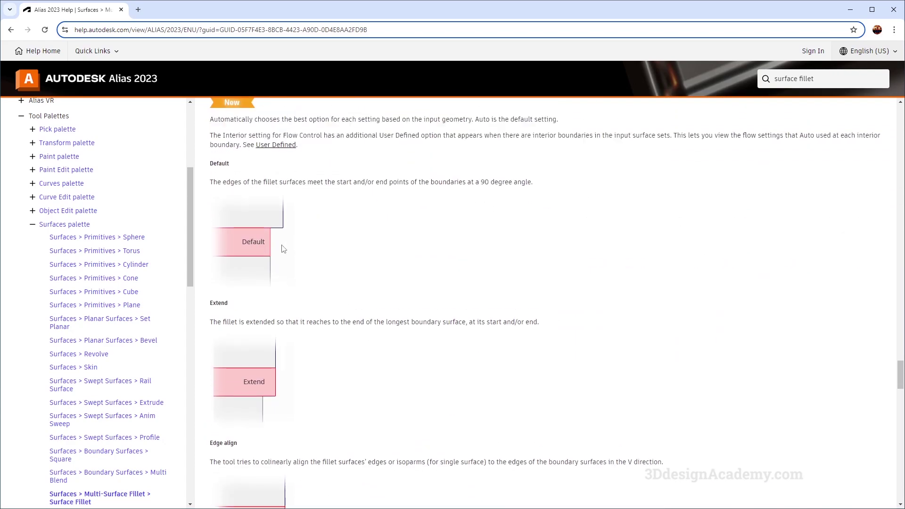
{"action": "scroll", "coordinate": [267, 259], "scroll_direction": "down", "scroll_amount": 3}
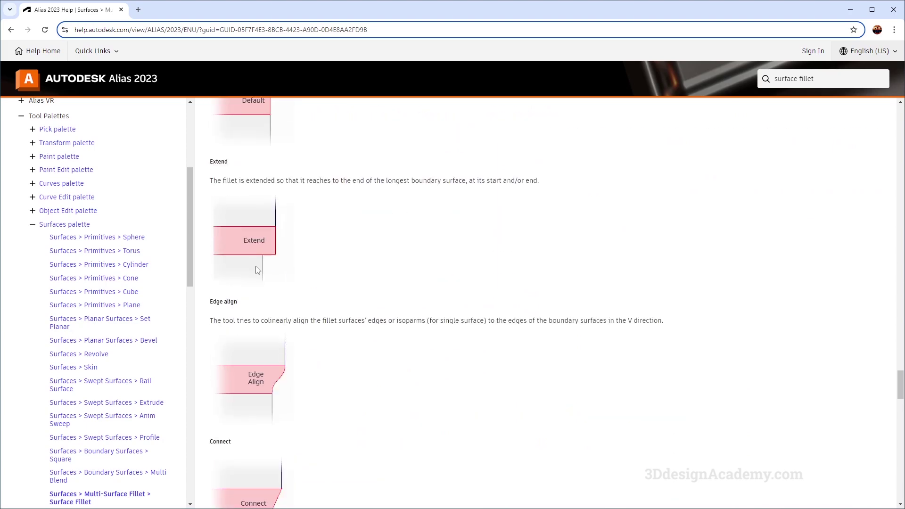
{"action": "scroll", "coordinate": [287, 239], "scroll_direction": "down", "scroll_amount": 1}
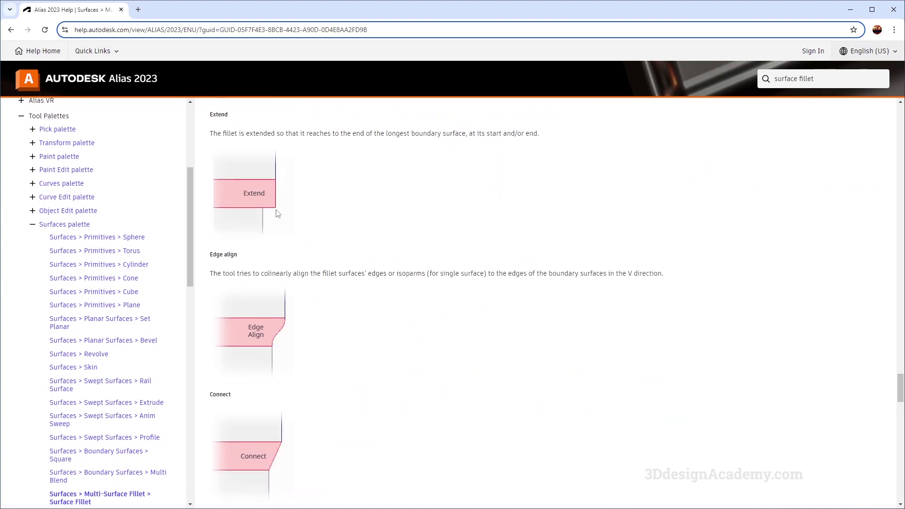
{"action": "scroll", "coordinate": [304, 347], "scroll_direction": "down", "scroll_amount": 3}
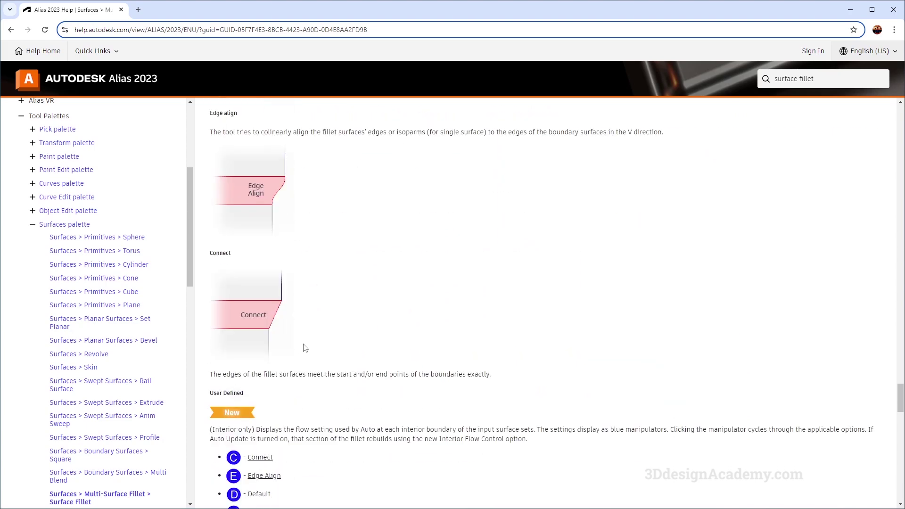
- Read the User Defined section of the help, including the Connect, Edge Align, Default, T-Align, Relink and Free manipulators
{"action": "scroll", "coordinate": [326, 342], "scroll_direction": "down", "scroll_amount": 4}
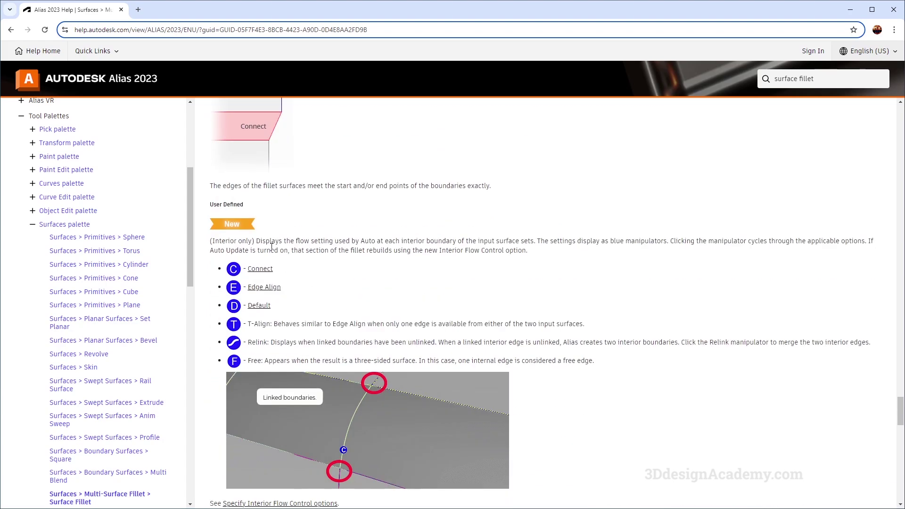
{"action": "left_click_drag", "start_coordinate": [282, 242], "coordinate": [330, 253]}
{"action": "left_click", "coordinate": [331, 253]}
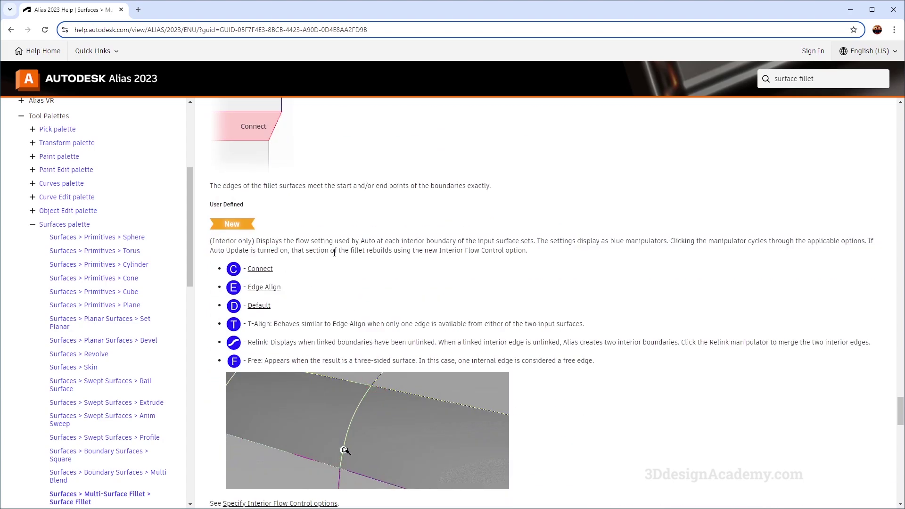
{"action": "scroll", "coordinate": [331, 255], "scroll_direction": "down", "scroll_amount": 2}
{"action": "scroll", "coordinate": [338, 231], "scroll_direction": "up", "scroll_amount": 2}
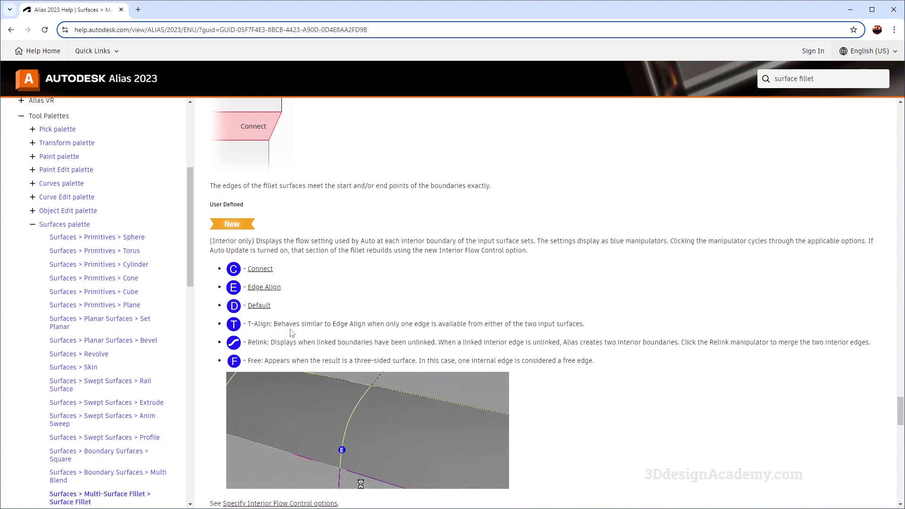
- Switch back to Alias, set the Start flow control to Default, and build the fillet ending at the segment junction
{"action": "key", "text": "alt+Tab"}
{"action": "left_click_drag", "start_coordinate": [459, 322], "coordinate": [404, 313], "text": "alt+shift"}
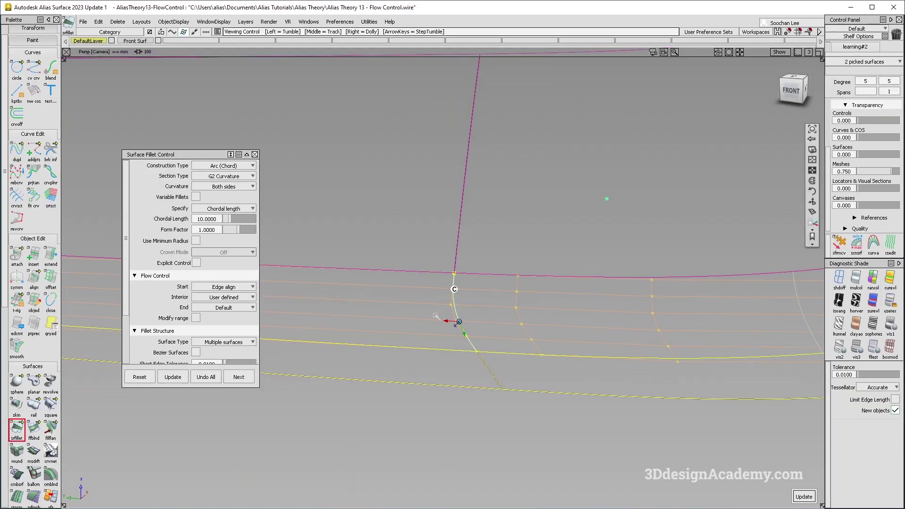
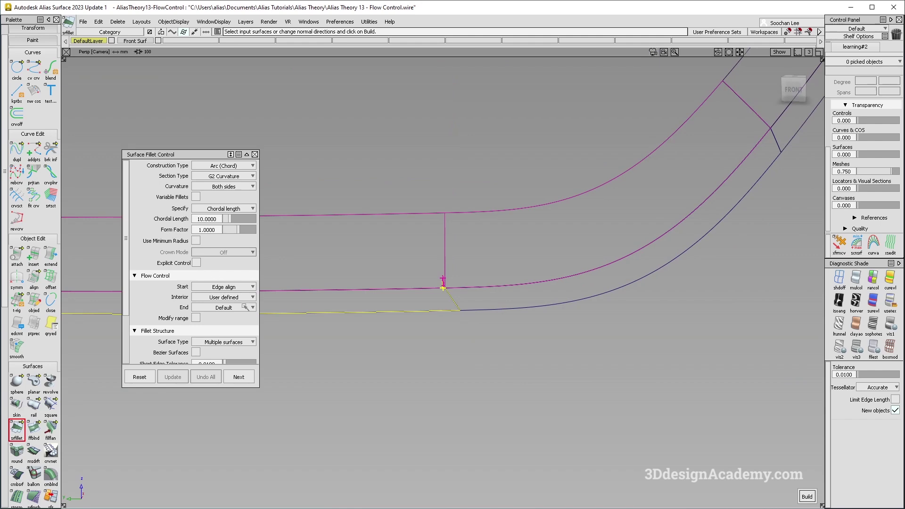
{"action": "left_click", "coordinate": [243, 287]}
{"action": "left_click", "coordinate": [221, 296]}
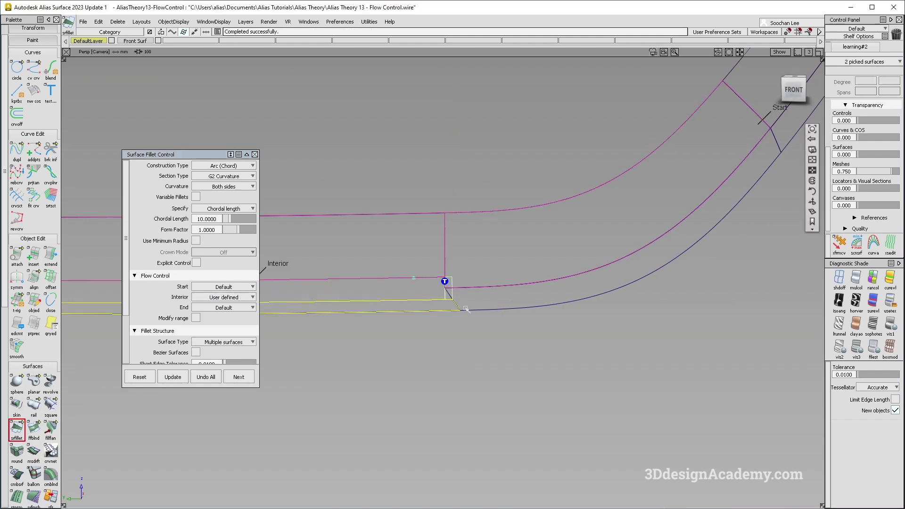
- Examine the T-Align manipulator and the fillet's interior boundary where the straight segment meets the curved one
{"action": "right_click_drag", "start_coordinate": [455, 301], "coordinate": [468, 295], "text": "alt+shift"}
{"action": "left_click_drag", "start_coordinate": [445, 280], "coordinate": [448, 284], "text": "alt+shift"}
{"action": "right_click_drag", "start_coordinate": [449, 284], "coordinate": [469, 281], "text": "alt+shift"}
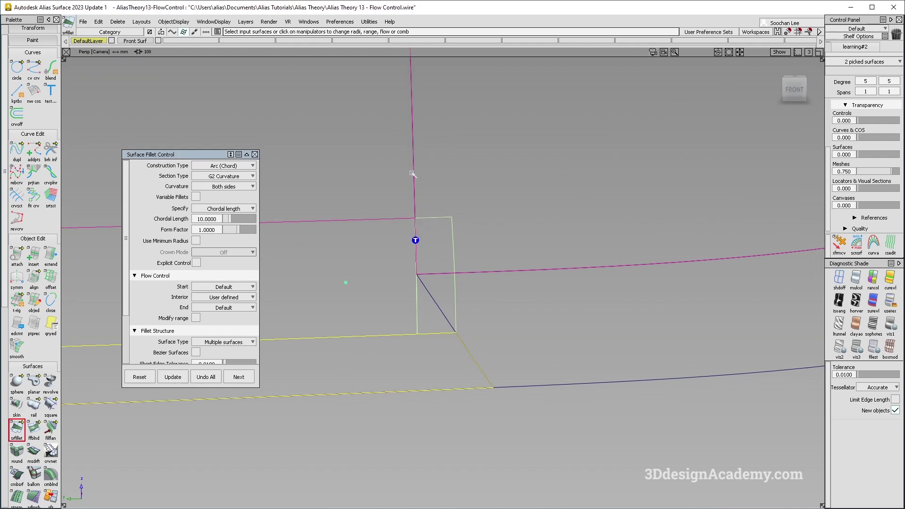
{"action": "left_click_drag", "start_coordinate": [415, 160], "coordinate": [425, 221], "text": "alt+shift"}
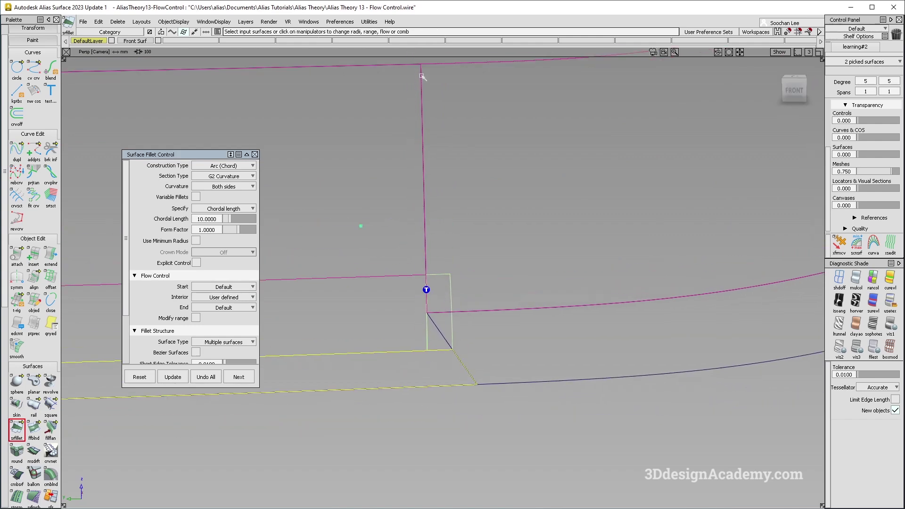
{"action": "mouse_move", "coordinate": [410, 335]}
{"action": "right_mouse_down", "text": "alt+shift"}
{"action": "mouse_move", "coordinate": [424, 339]}
{"action": "mouse_move", "coordinate": [416, 330]}
{"action": "right_mouse_up", "text": "alt+shift"}
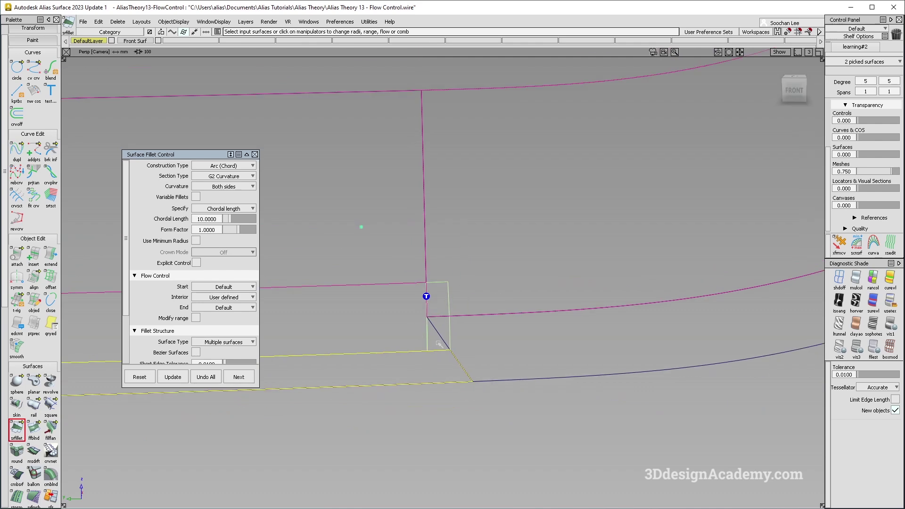
{"action": "left_click_drag", "start_coordinate": [436, 360], "coordinate": [417, 354], "text": "alt+shift"}
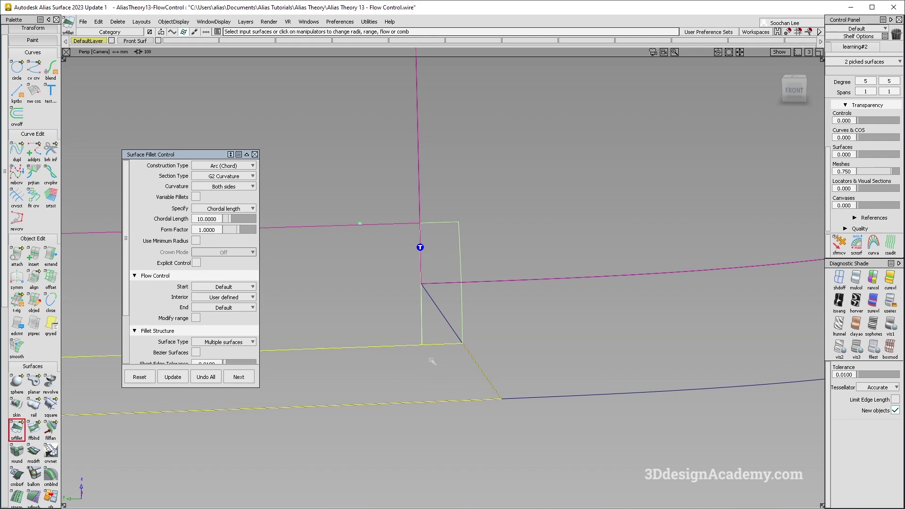
{"action": "key", "text": "alt+space"}
{"action": "left_click_drag", "start_coordinate": [438, 360], "coordinate": [404, 358], "text": "alt+shift"}
{"action": "left_click_drag", "start_coordinate": [426, 257], "coordinate": [464, 287], "text": "alt+shift"}
- Undo the junction fillet and build a surface fillet between both surface sets along the whole bent frame
{"action": "left_click", "coordinate": [201, 379]}
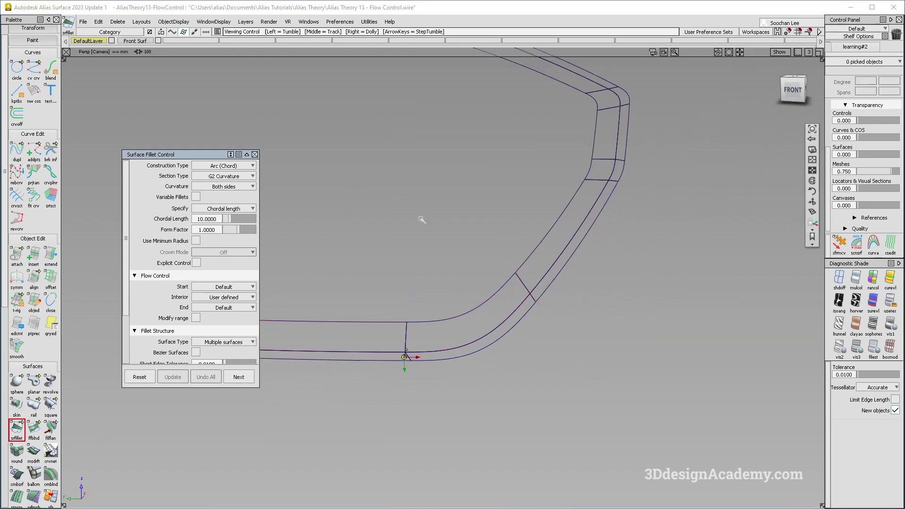
{"action": "right_click_drag", "start_coordinate": [421, 220], "coordinate": [377, 188], "text": "alt+shift"}
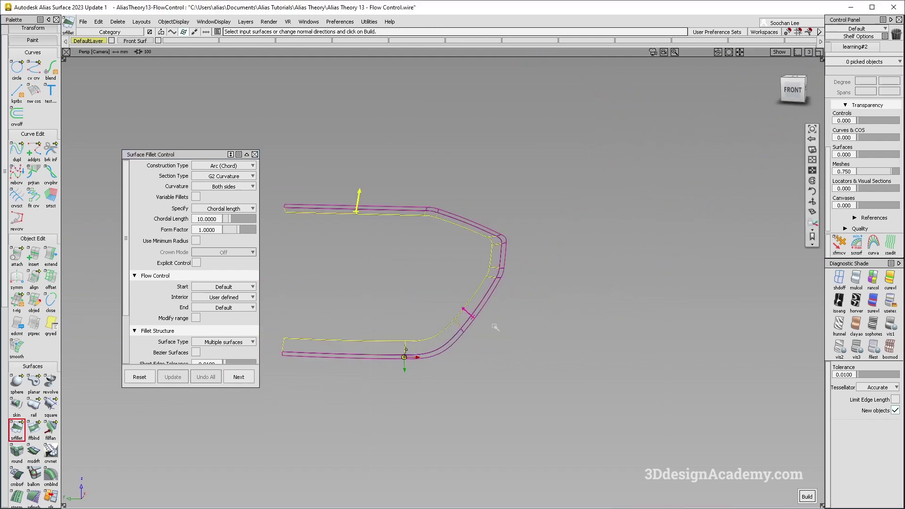
{"action": "right_click_drag", "start_coordinate": [494, 326], "coordinate": [498, 321], "text": "alt+shift"}
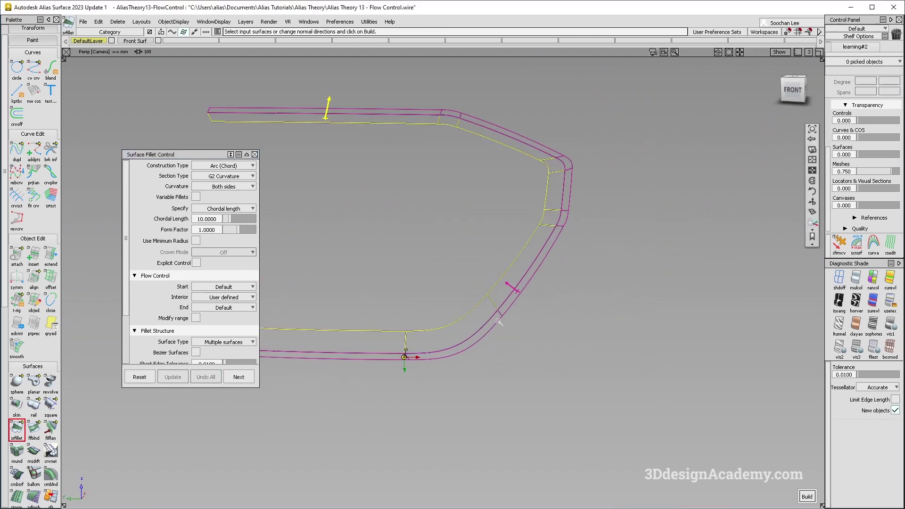
{"action": "key", "text": "space"}
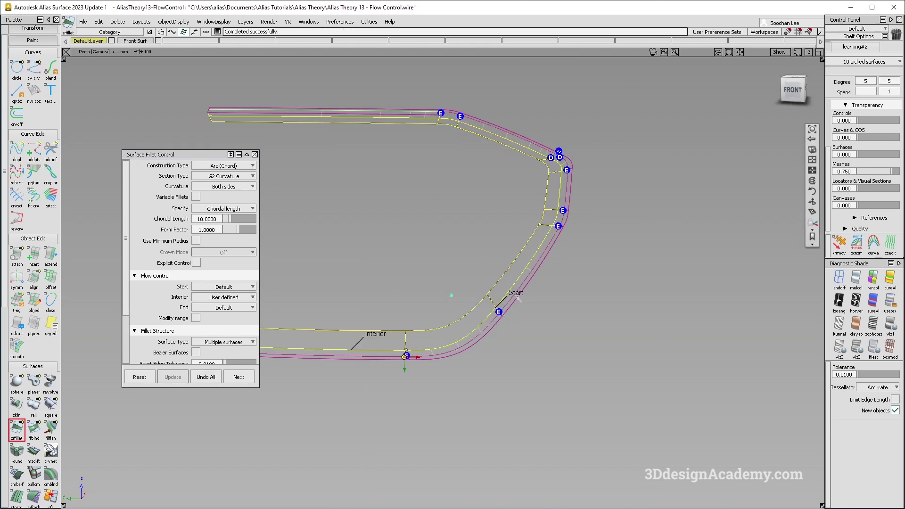
- At the frame's tight upper corner, switch the unlinked Default boundary on the straight segment's side to T-Align
{"action": "right_click_drag", "start_coordinate": [517, 297], "coordinate": [559, 245], "text": "alt+shift"}
{"action": "left_click_drag", "start_coordinate": [559, 245], "coordinate": [573, 274], "text": "alt+shift"}
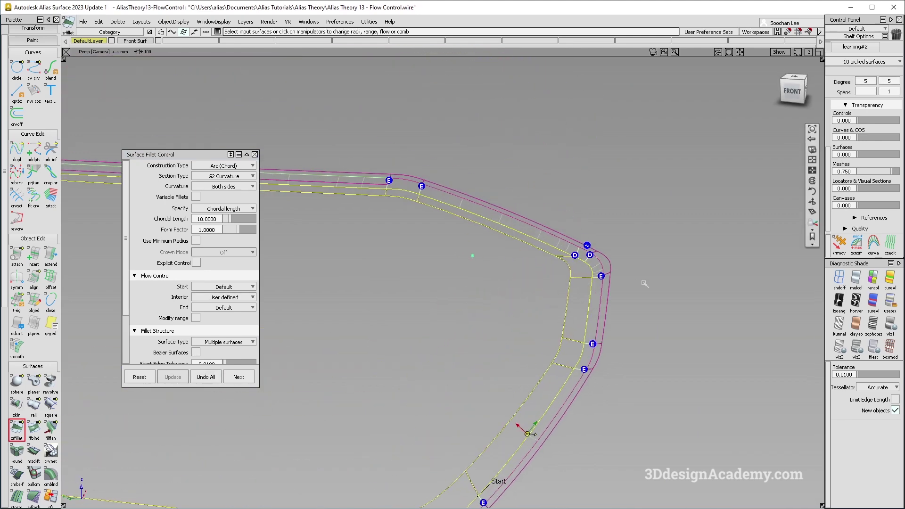
{"action": "scroll", "coordinate": [587, 259], "scroll_direction": "up", "scroll_amount": 4}
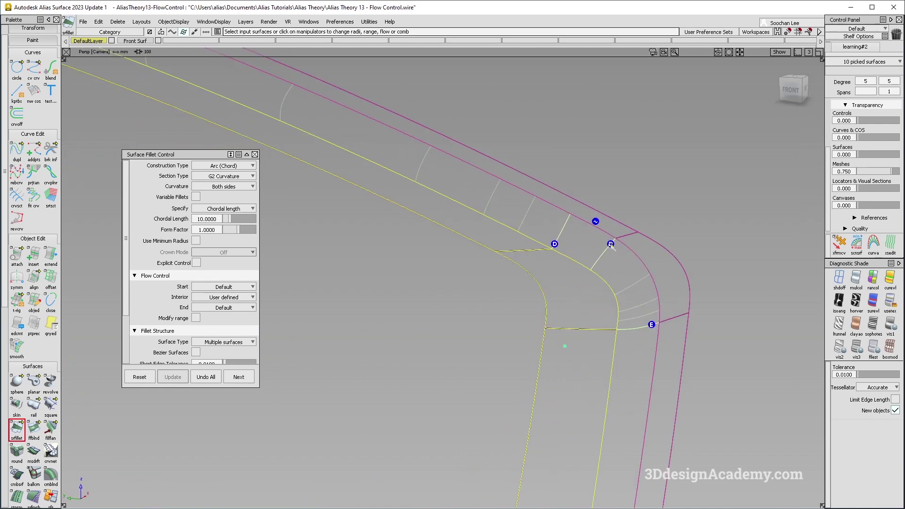
{"action": "left_click", "coordinate": [554, 244]}
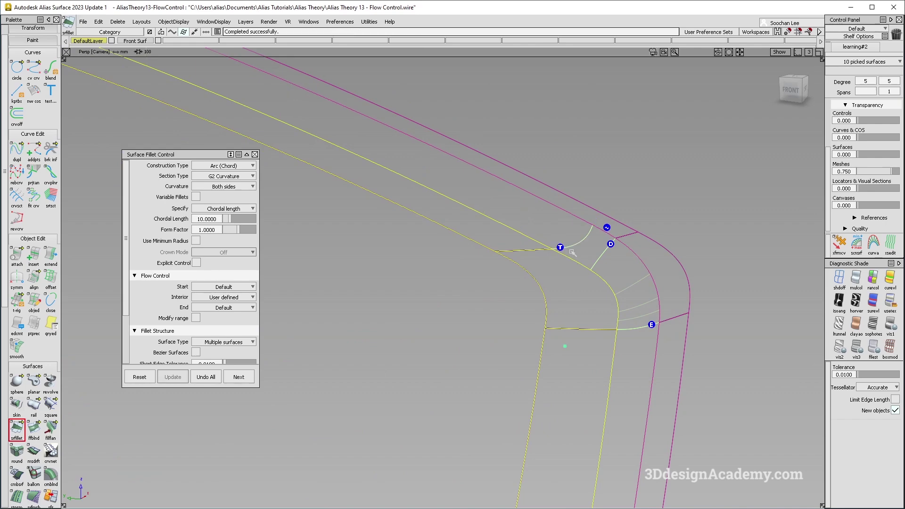
{"action": "scroll", "coordinate": [571, 255], "scroll_direction": "up", "scroll_amount": 5}
{"action": "left_click_drag", "start_coordinate": [651, 183], "coordinate": [567, 254], "text": "alt+shift"}
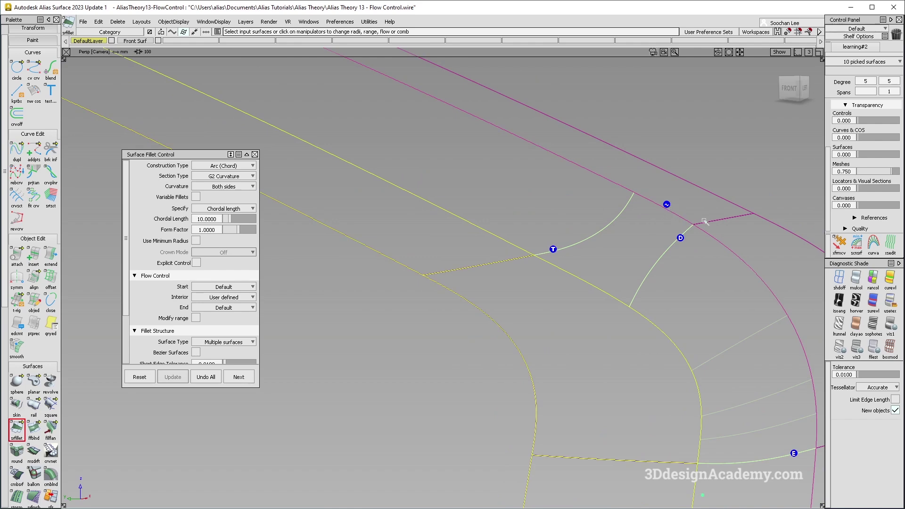
- Examine the T-Align boundary at the tight upper corner, picking the straight segment's adjoining surfaces on each side to check their edges
{"action": "left_click_drag", "start_coordinate": [535, 270], "coordinate": [545, 268], "text": "alt+shift"}
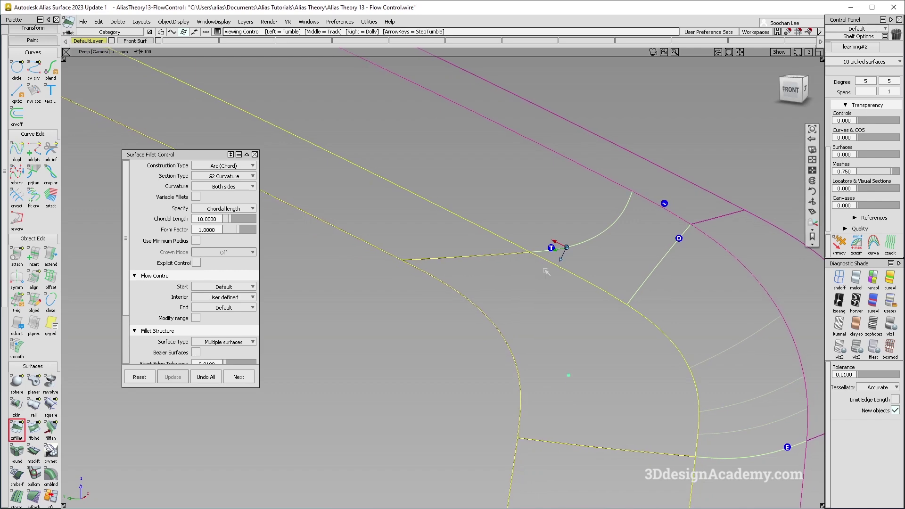
{"action": "right_click_drag", "start_coordinate": [549, 266], "coordinate": [598, 281], "text": "alt+shift"}
{"action": "left_click_drag", "start_coordinate": [599, 282], "coordinate": [588, 217], "text": "ctrl+shift"}
{"action": "left_click", "coordinate": [540, 253]}
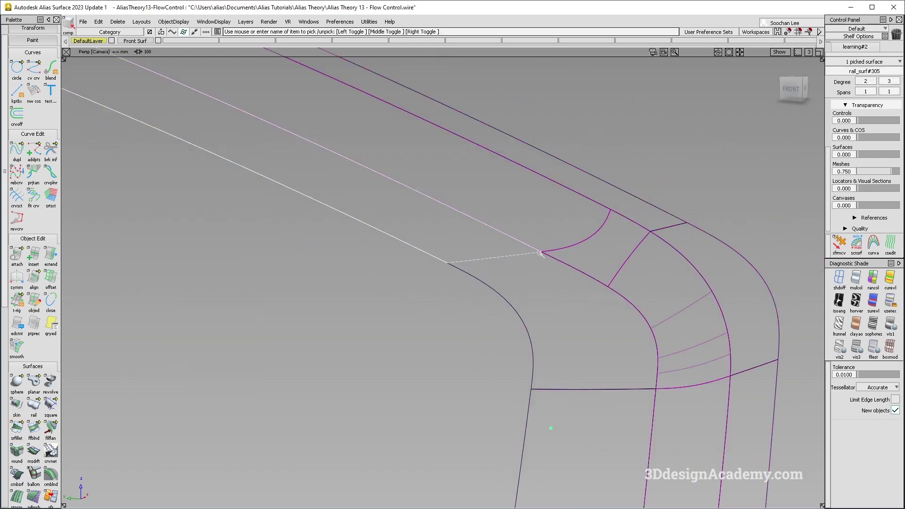
{"action": "left_click", "coordinate": [610, 217]}
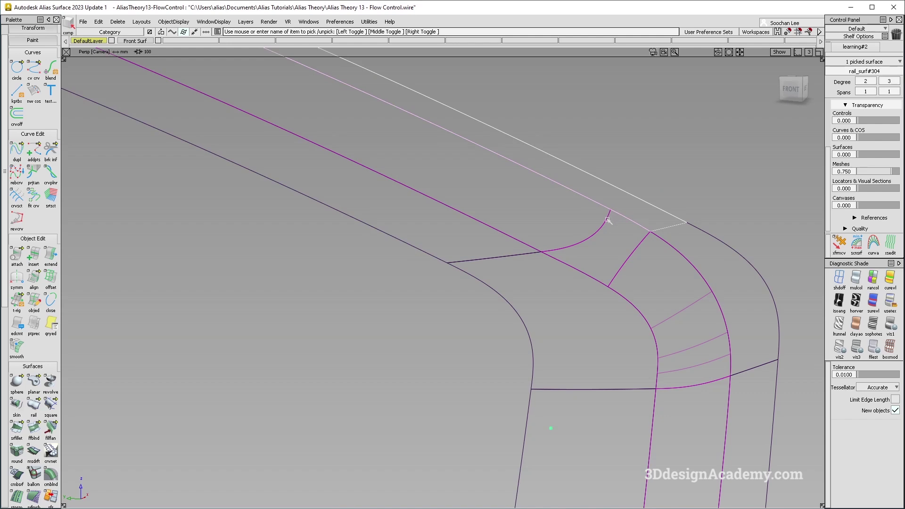
{"action": "left_click_drag", "start_coordinate": [558, 308], "coordinate": [572, 238], "text": "ctrl+shift"}
{"action": "mouse_move", "coordinate": [569, 248]}
{"action": "left_mouse_down", "text": "ctrl+shift"}
{"action": "mouse_move", "coordinate": [547, 228]}
{"action": "mouse_move", "coordinate": [548, 257]}
{"action": "left_mouse_up", "text": "ctrl+shift"}
- Relink the separated T-Align and Default boundaries at the tight upper corner into one interior boundary
{"action": "left_click", "coordinate": [555, 250]}
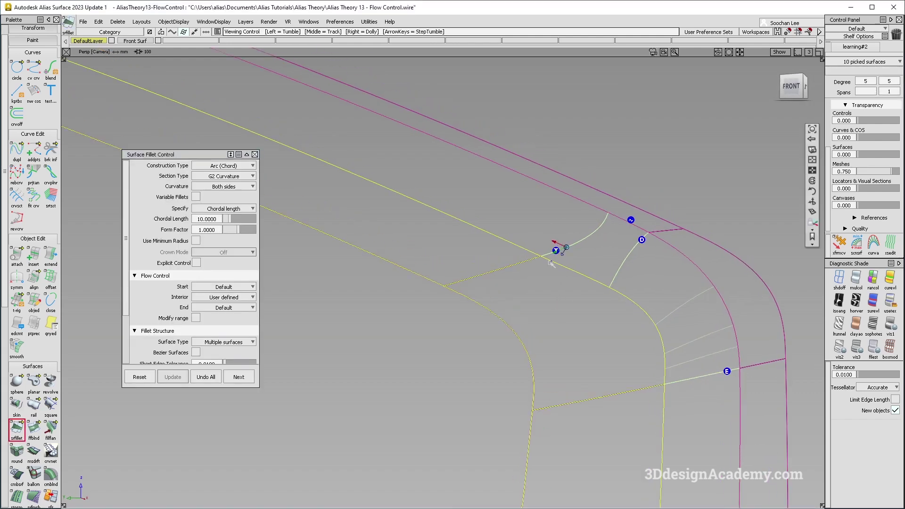
{"action": "left_click_drag", "start_coordinate": [607, 228], "coordinate": [632, 247], "text": "alt+shift"}
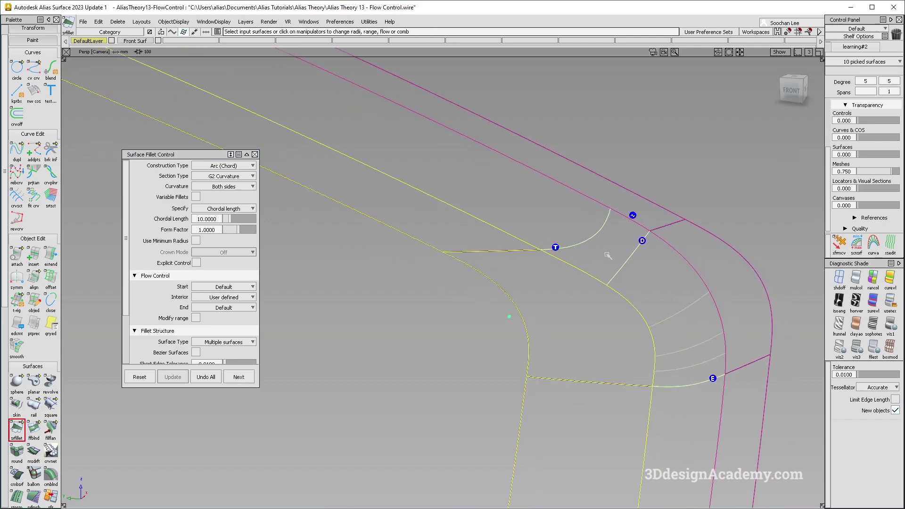
{"action": "right_click_drag", "start_coordinate": [598, 260], "coordinate": [584, 261], "text": "alt+shift"}
{"action": "left_click_drag", "start_coordinate": [583, 260], "coordinate": [603, 265], "text": "alt+shift"}
{"action": "left_click_drag", "start_coordinate": [580, 234], "coordinate": [591, 232], "text": "alt+shift"}
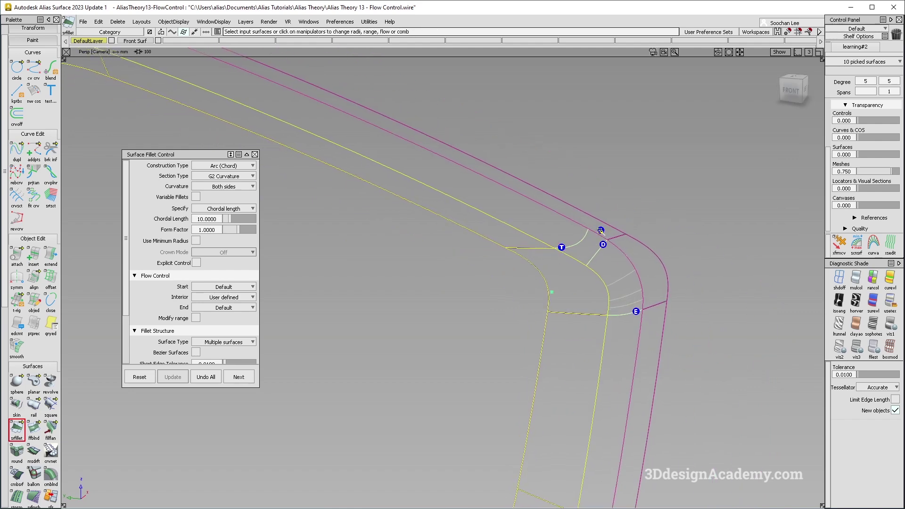
{"action": "left_click", "coordinate": [600, 230]}
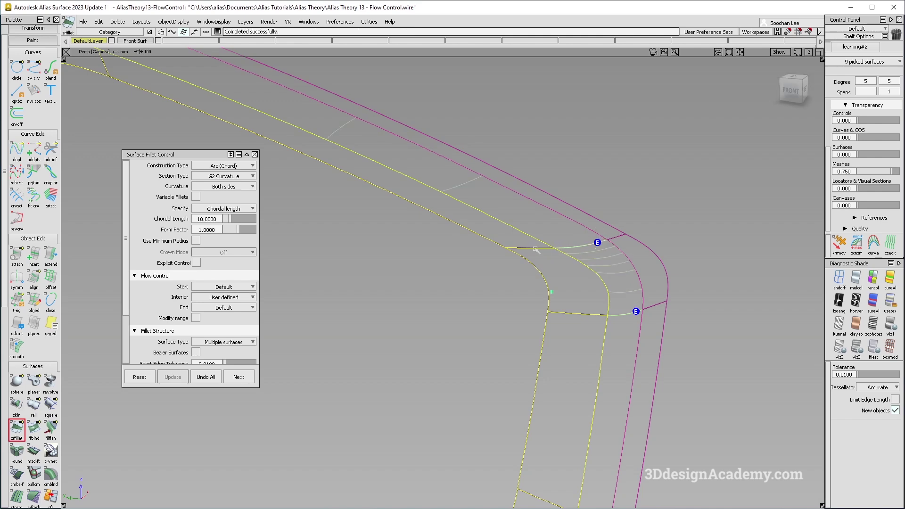
- Examine the fillet's interior boundary manipulators from the tight upper corner along the rest of the frame
{"action": "right_click_drag", "start_coordinate": [619, 240], "coordinate": [582, 259], "text": "alt+shift"}
{"action": "middle_click_drag", "start_coordinate": [412, 238], "coordinate": [433, 239], "text": "alt+shift"}
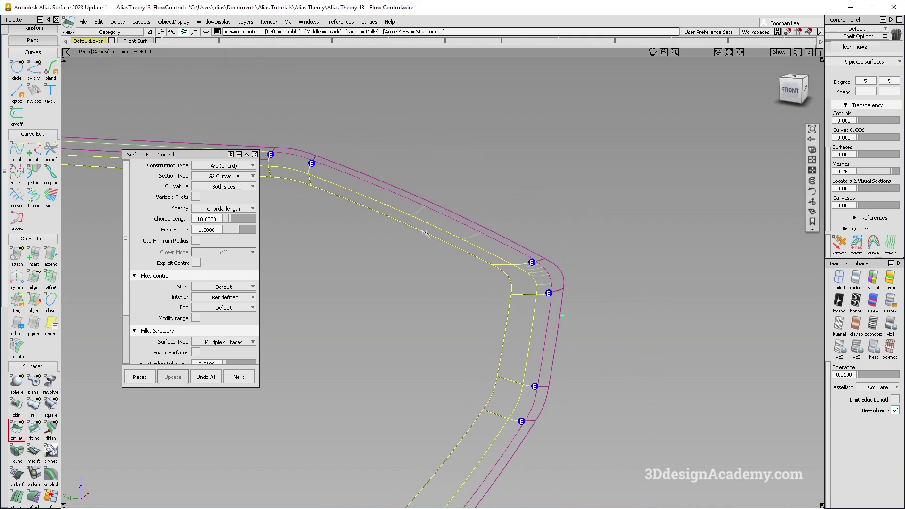
{"action": "right_click_drag", "start_coordinate": [415, 209], "coordinate": [434, 217], "text": "alt+shift"}
{"action": "right_click_drag", "start_coordinate": [573, 309], "coordinate": [552, 293], "text": "alt+shift"}
{"action": "left_click_drag", "start_coordinate": [554, 294], "coordinate": [559, 303], "text": "alt+shift"}
{"action": "middle_click_drag", "start_coordinate": [529, 350], "coordinate": [562, 268], "text": "alt+shift"}
{"action": "right_click_drag", "start_coordinate": [535, 291], "coordinate": [426, 363], "text": "alt+shift"}
{"action": "left_click_drag", "start_coordinate": [427, 363], "coordinate": [422, 370], "text": "alt+shift"}
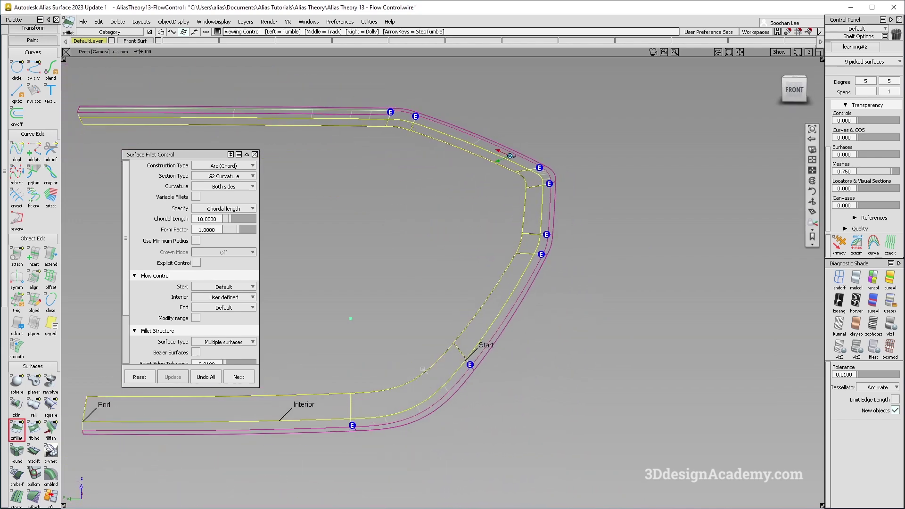
- Examine the Edge Align boundary at the lower junction between the straight and curved segments
{"action": "middle_click_drag", "start_coordinate": [436, 366], "coordinate": [486, 334], "text": "alt+shift"}
{"action": "middle_click_drag", "start_coordinate": [430, 378], "coordinate": [467, 361], "text": "alt+shift"}
{"action": "left_click", "coordinate": [437, 379]}
{"action": "mouse_move", "coordinate": [473, 375]}
{"action": "right_mouse_down", "text": "alt+shift"}
{"action": "mouse_move", "coordinate": [485, 317]}
{"action": "mouse_move", "coordinate": [473, 356]}
{"action": "right_mouse_up", "text": "alt+shift"}
{"action": "left_click_drag", "start_coordinate": [472, 357], "coordinate": [460, 362], "text": "alt+shift"}
{"action": "left_click", "coordinate": [438, 380]}
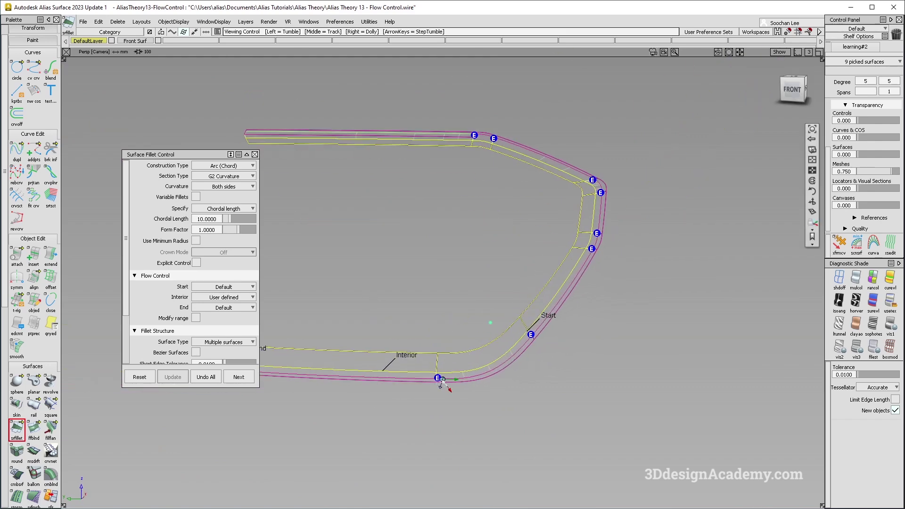
{"action": "right_click_drag", "start_coordinate": [440, 381], "coordinate": [456, 390], "text": "alt+shift"}
{"action": "left_click_drag", "start_coordinate": [456, 390], "coordinate": [444, 372], "text": "alt+shift"}
- Undo the whole-frame fillet and build a surface fillet along the lower straight segment and its adjoining curved corner
{"action": "left_click", "coordinate": [213, 377]}
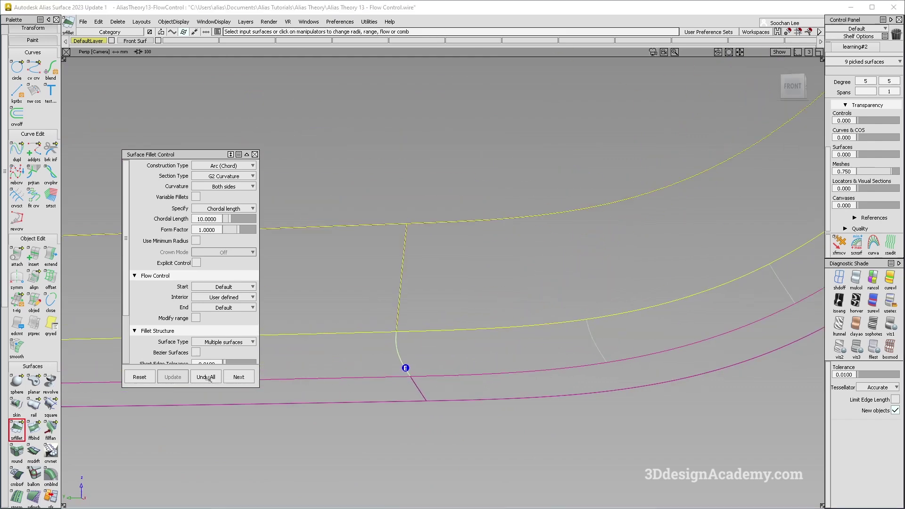
{"action": "left_click_drag", "start_coordinate": [419, 367], "coordinate": [395, 373], "text": "alt+shift"}
{"action": "key", "text": "space"}
{"action": "right_click_drag", "start_coordinate": [437, 370], "coordinate": [418, 354], "text": "alt+shift"}
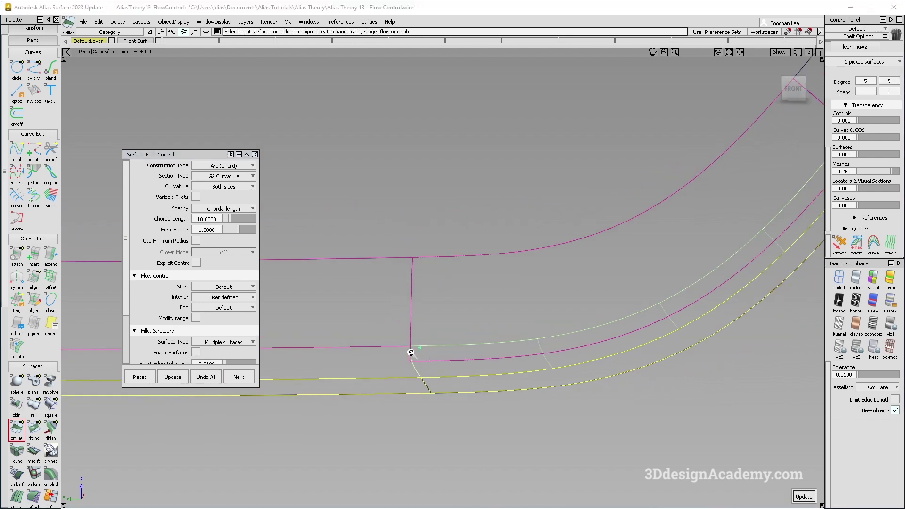
- Unlink the interior boundary at the lower junction, set both resulting boundaries to Edge Align, and relink them
{"action": "left_click", "coordinate": [410, 352]}
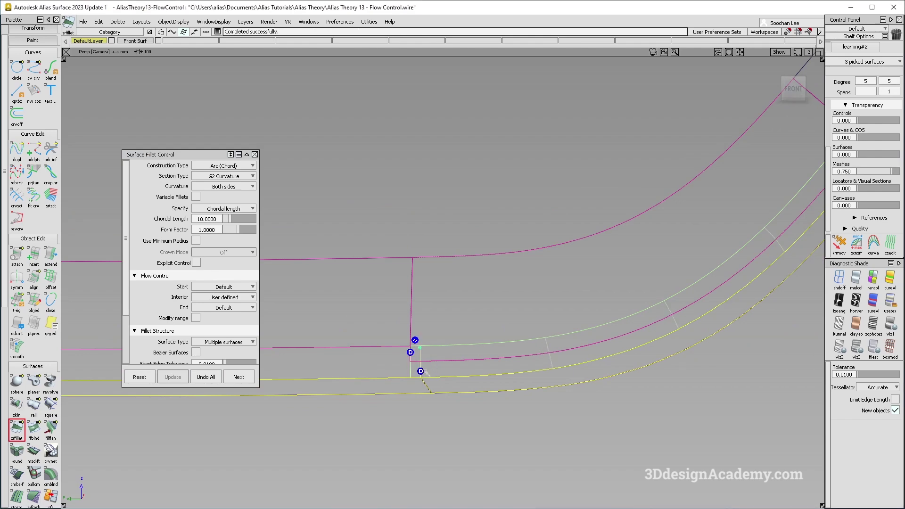
{"action": "mouse_move", "coordinate": [503, 361]}
{"action": "right_mouse_down", "text": "alt+shift"}
{"action": "mouse_move", "coordinate": [460, 372]}
{"action": "mouse_move", "coordinate": [495, 358]}
{"action": "right_mouse_up", "text": "alt+shift"}
{"action": "left_click", "coordinate": [411, 310]}
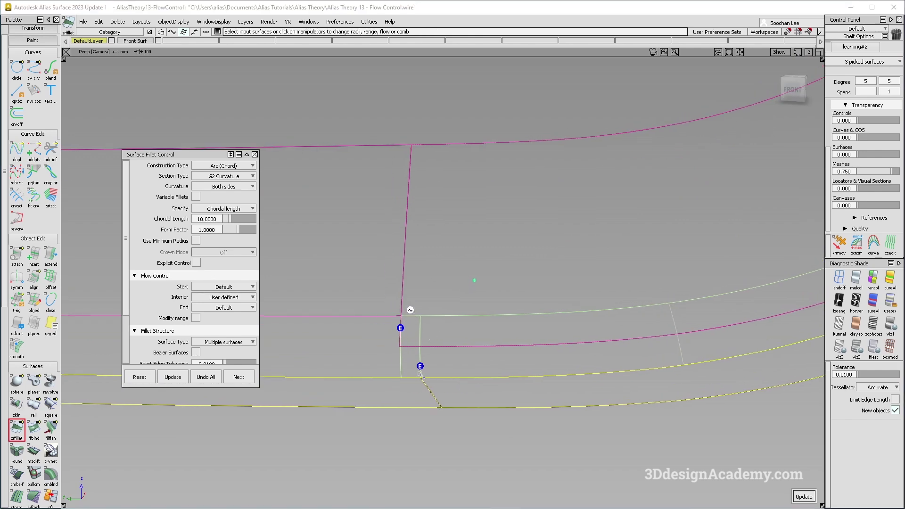
- Read the User Defined manipulator descriptions on the Alias help page in the browser and compare them with the lower junction's boundary
{"action": "right_click_drag", "start_coordinate": [494, 358], "coordinate": [425, 349], "text": "alt+shift"}
{"action": "mouse_move", "coordinate": [435, 367]}
{"action": "left_mouse_down", "text": "alt+shift"}
{"action": "mouse_move", "coordinate": [464, 384]}
{"action": "mouse_move", "coordinate": [449, 370]}
{"action": "left_mouse_up", "text": "alt+shift"}
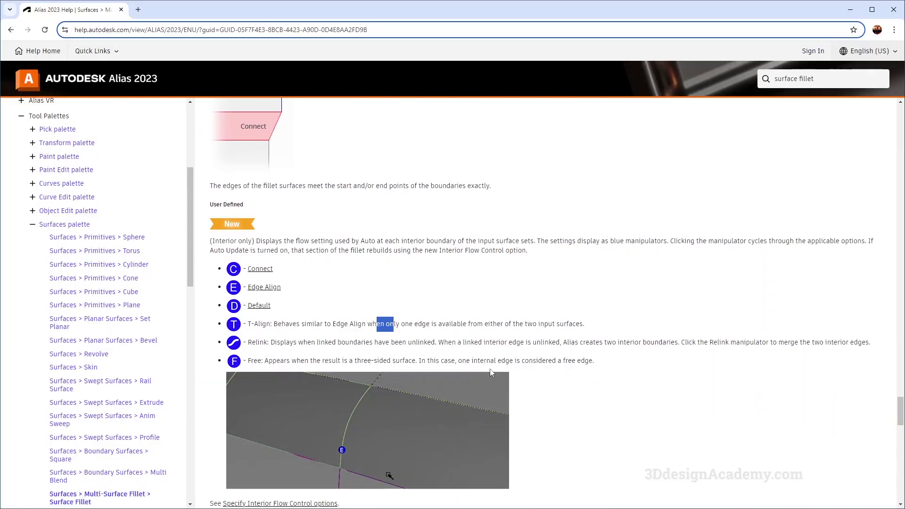
{"action": "scroll", "coordinate": [515, 360], "scroll_direction": "down", "scroll_amount": 1}
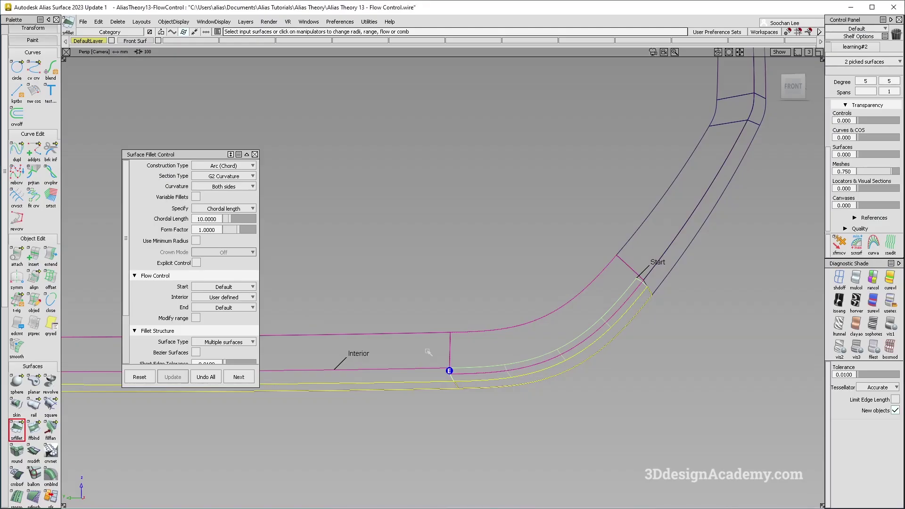
{"action": "left_click_drag", "start_coordinate": [448, 367], "coordinate": [481, 367], "text": "alt+shift"}
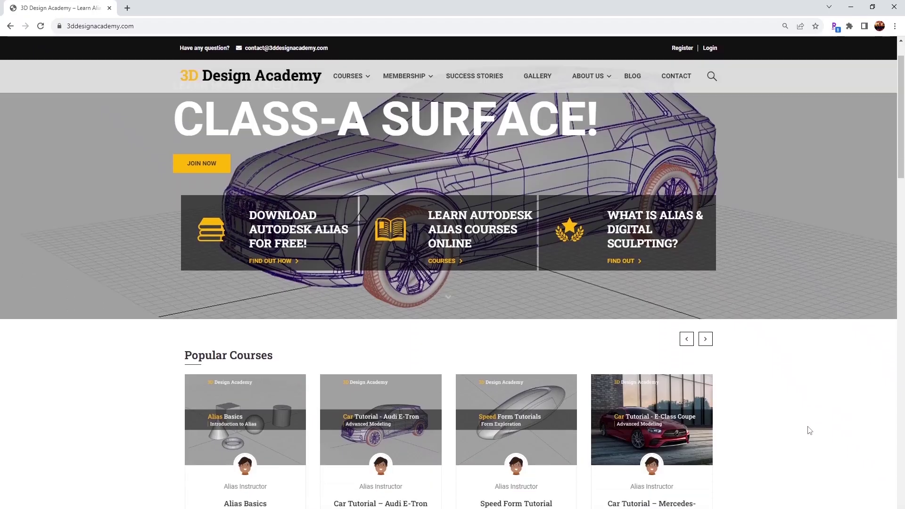
{"action": "scroll", "coordinate": [809, 430], "scroll_direction": "down", "scroll_amount": 5}
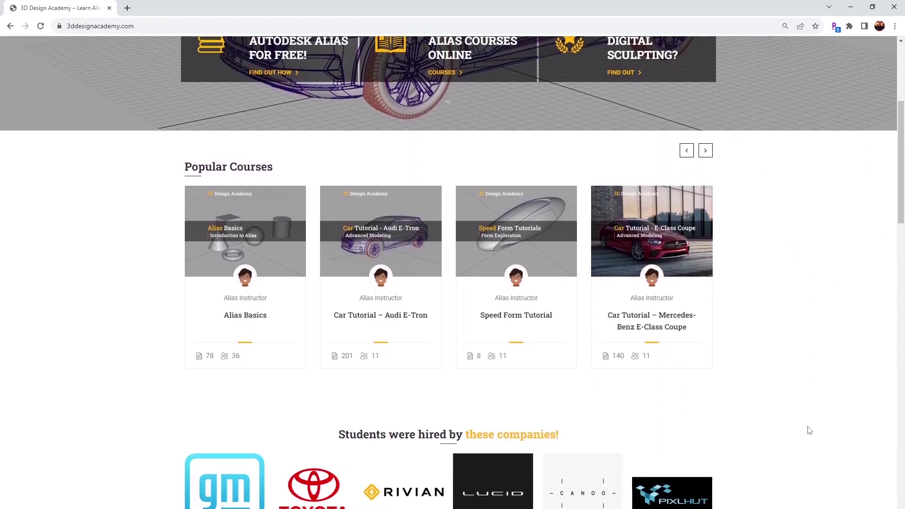
{"action": "scroll", "coordinate": [809, 430], "scroll_direction": "down", "scroll_amount": 1}
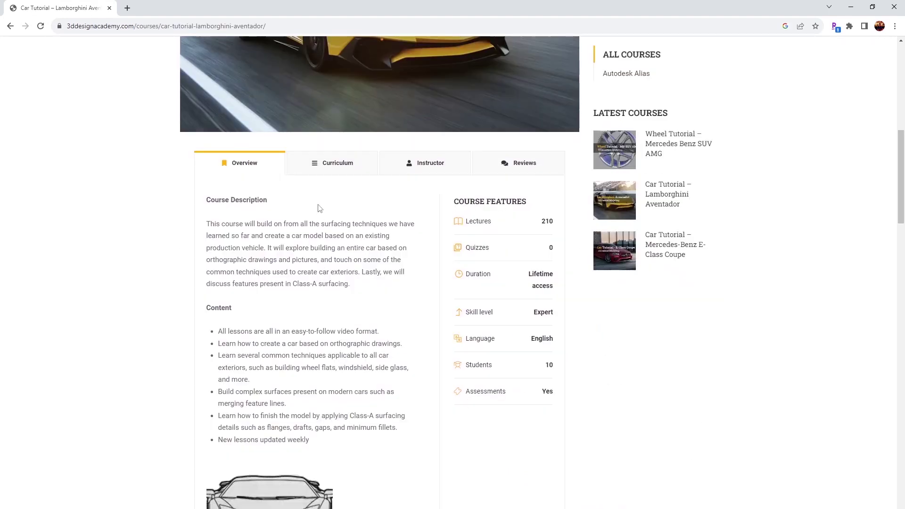
{"action": "left_click", "coordinate": [327, 175]}
{"action": "scroll", "coordinate": [323, 238], "scroll_direction": "down", "scroll_amount": 11}
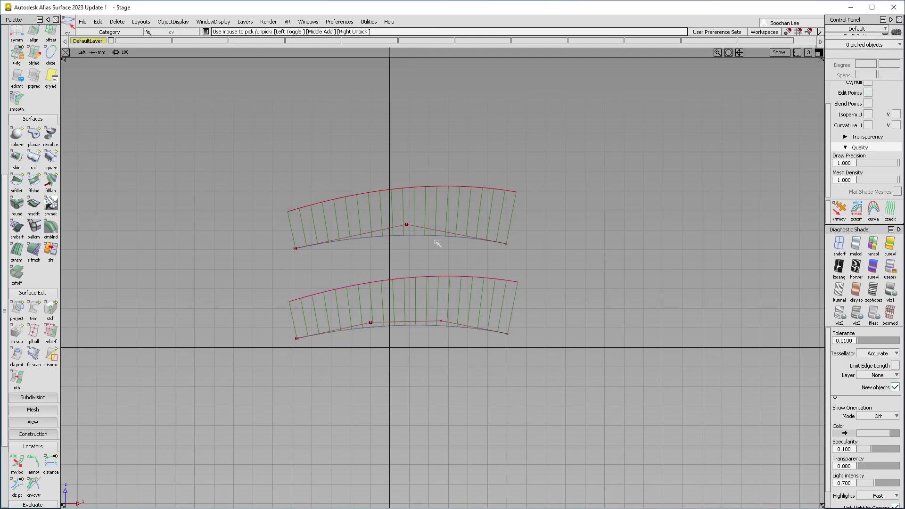
{"action": "mouse_move", "coordinate": [443, 282]}
{"action": "left_mouse_down", "text": "ctrl+shift"}
{"action": "mouse_move", "coordinate": [441, 245]}
{"action": "mouse_move", "coordinate": [449, 262]}
{"action": "left_mouse_up", "text": "ctrl+shift"}
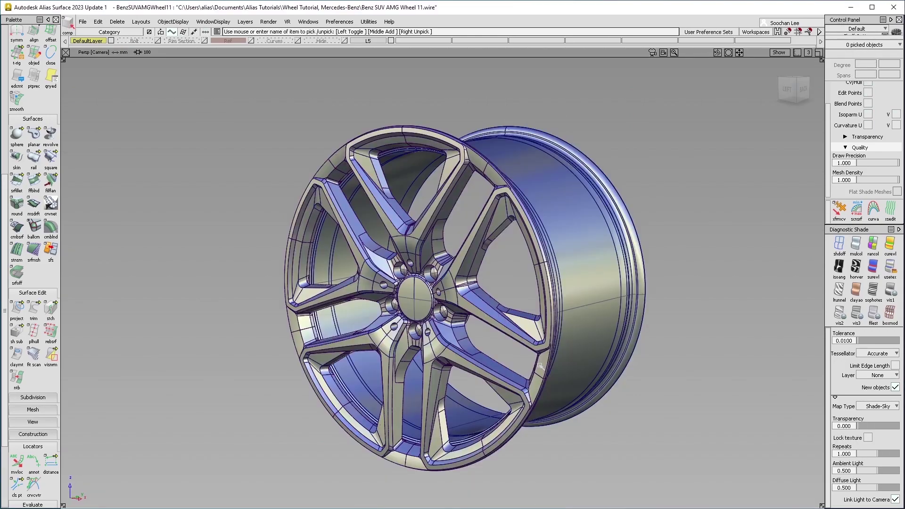
{"action": "left_click_drag", "start_coordinate": [491, 335], "coordinate": [436, 336], "text": "alt+shift"}
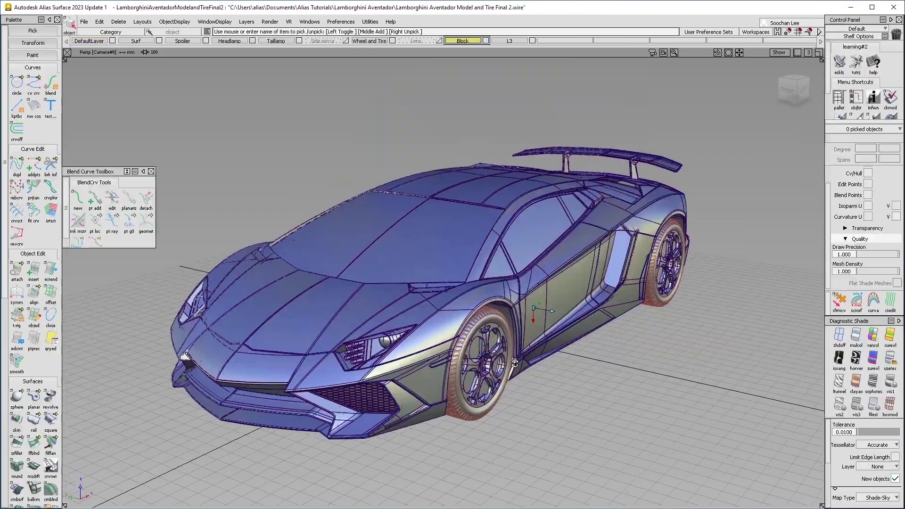
{"action": "left_click_drag", "start_coordinate": [515, 363], "coordinate": [391, 339], "text": "alt+shift"}
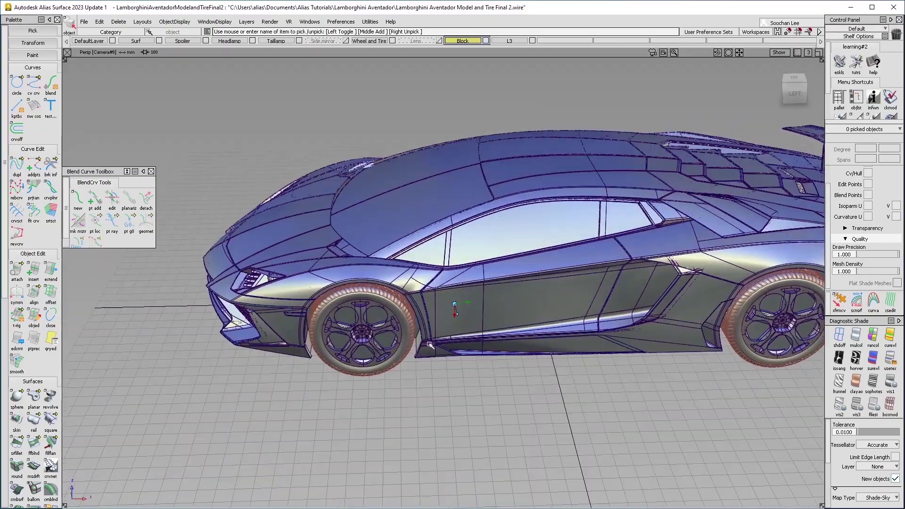